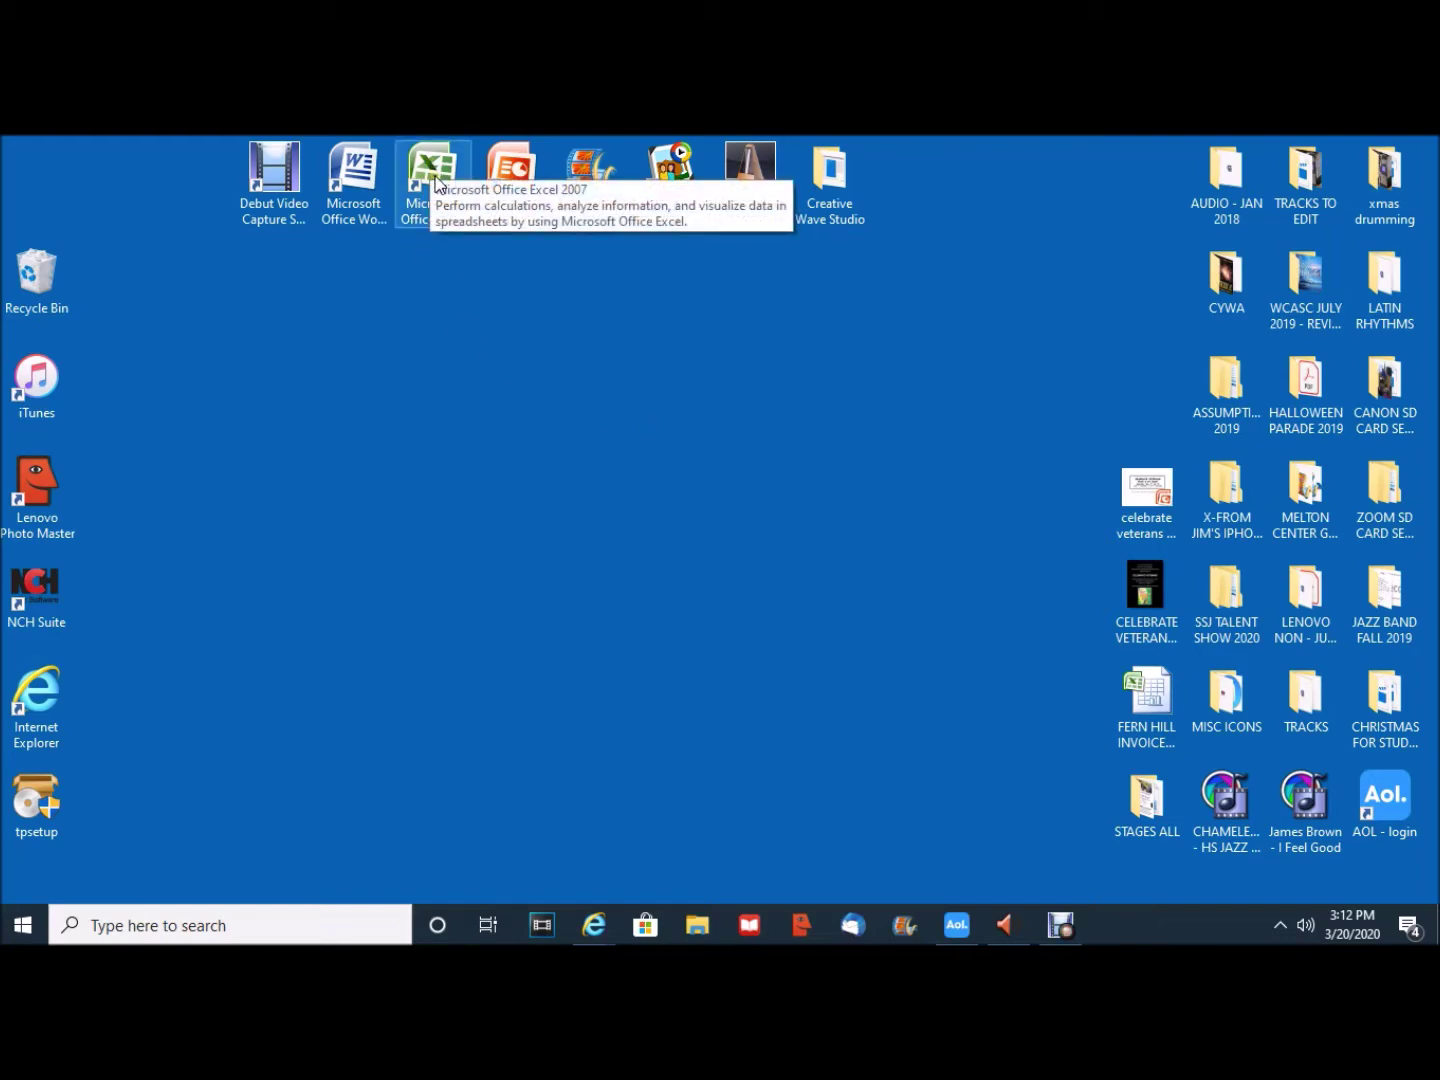
# Start Excel with a blank workbook and type filler text into G4, G7 and G10.
pyautogui.doubleClick(436, 178)
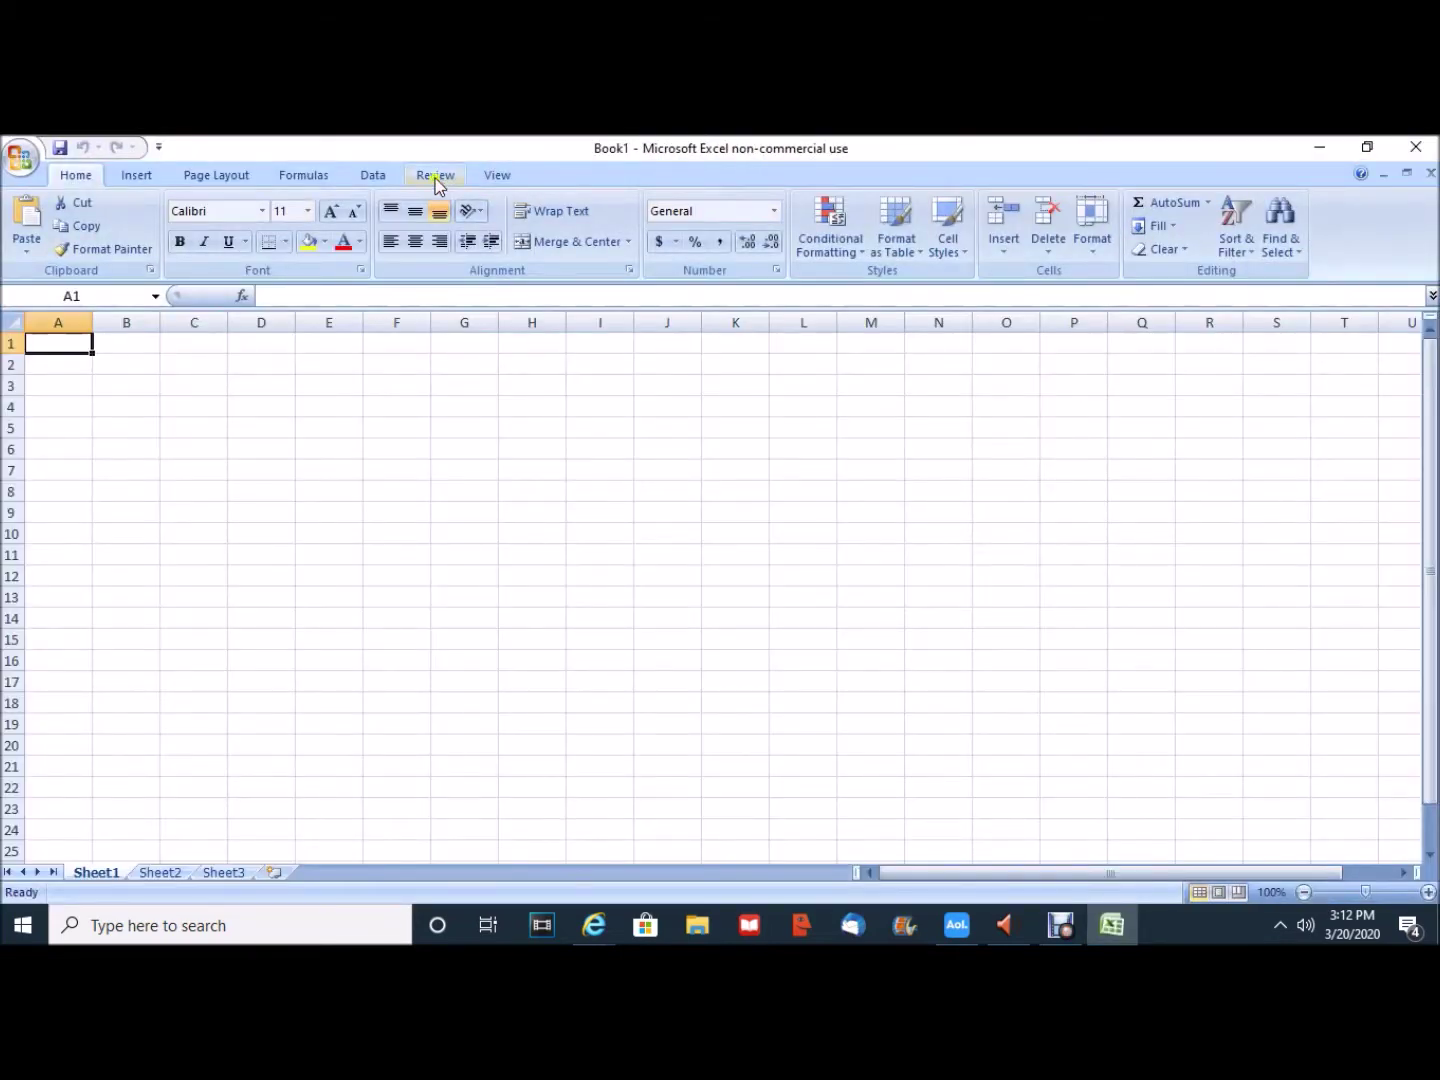
pyautogui.click(460, 403)
pyautogui.write(';kjhkljh')
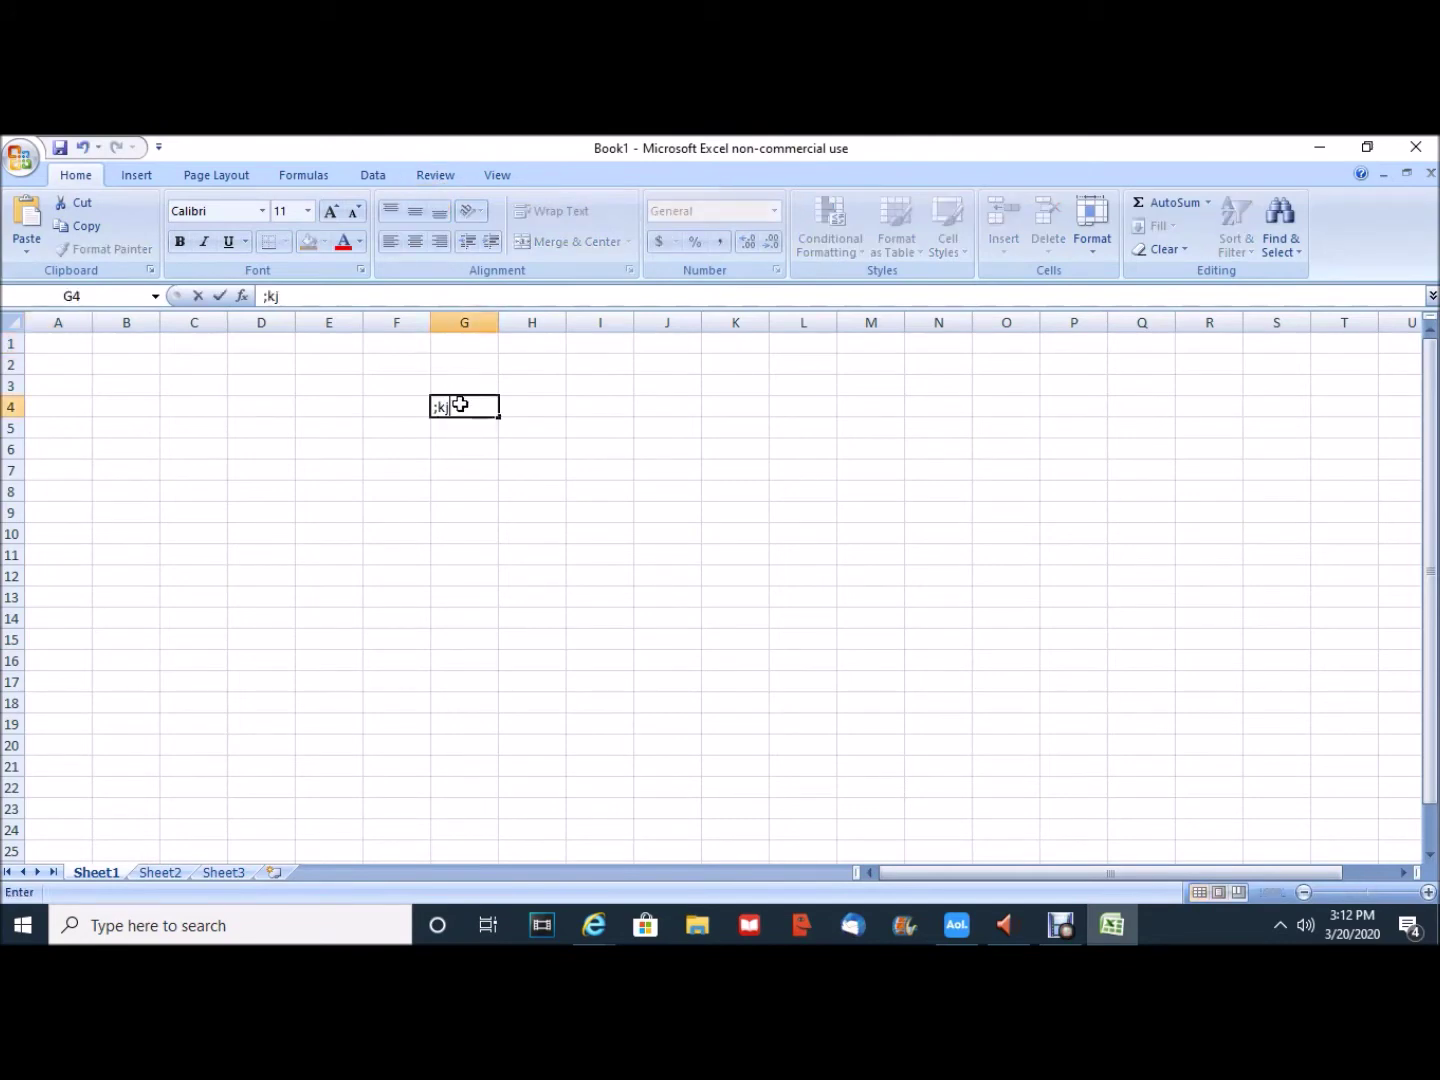
pyautogui.press('Return')
pyautogui.press('Down')
pyautogui.press('Down')
pyautogui.write(';kjhkjhlkjh')
pyautogui.press('Return')
pyautogui.press('Down')
pyautogui.press('Down')
pyautogui.write('lkjhlkjhklhkl')
pyautogui.press('Return')
# Type filler text into G13, G16 and G19.
pyautogui.press('Down')
pyautogui.press('Down')
pyautogui.write('lkjhlkhlkjjhljk')
pyautogui.press('Return')
pyautogui.press('Down')
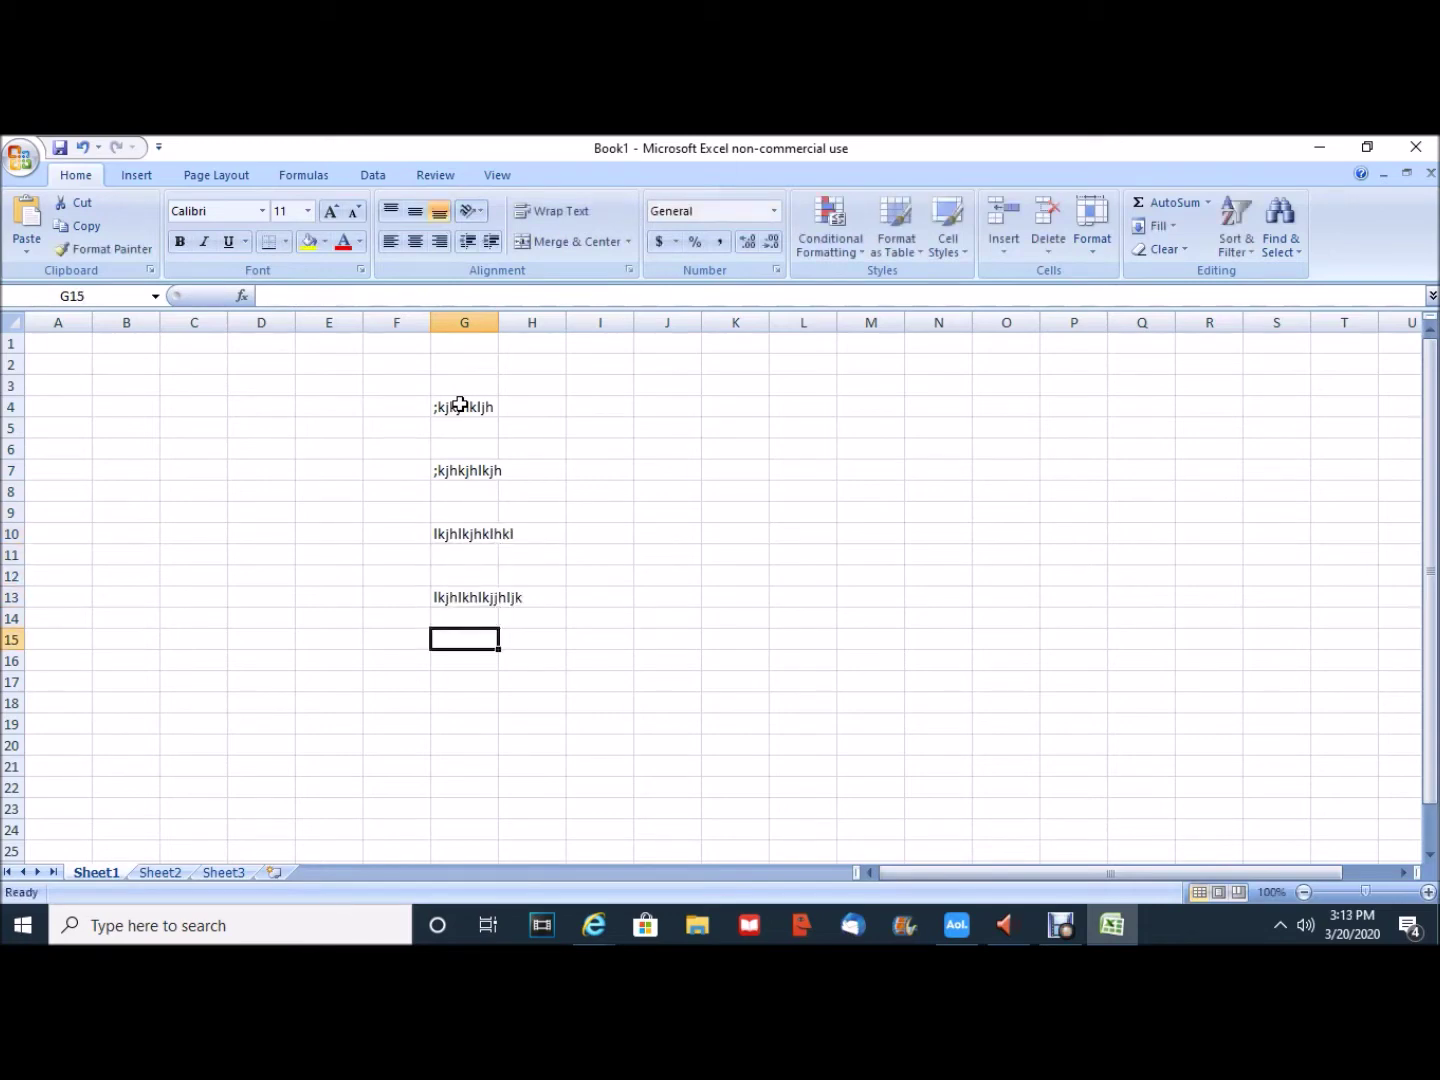
pyautogui.press('Down')
pyautogui.write('jhlkjhlkjhlkjhl')
pyautogui.press('Return')
pyautogui.press('Down')
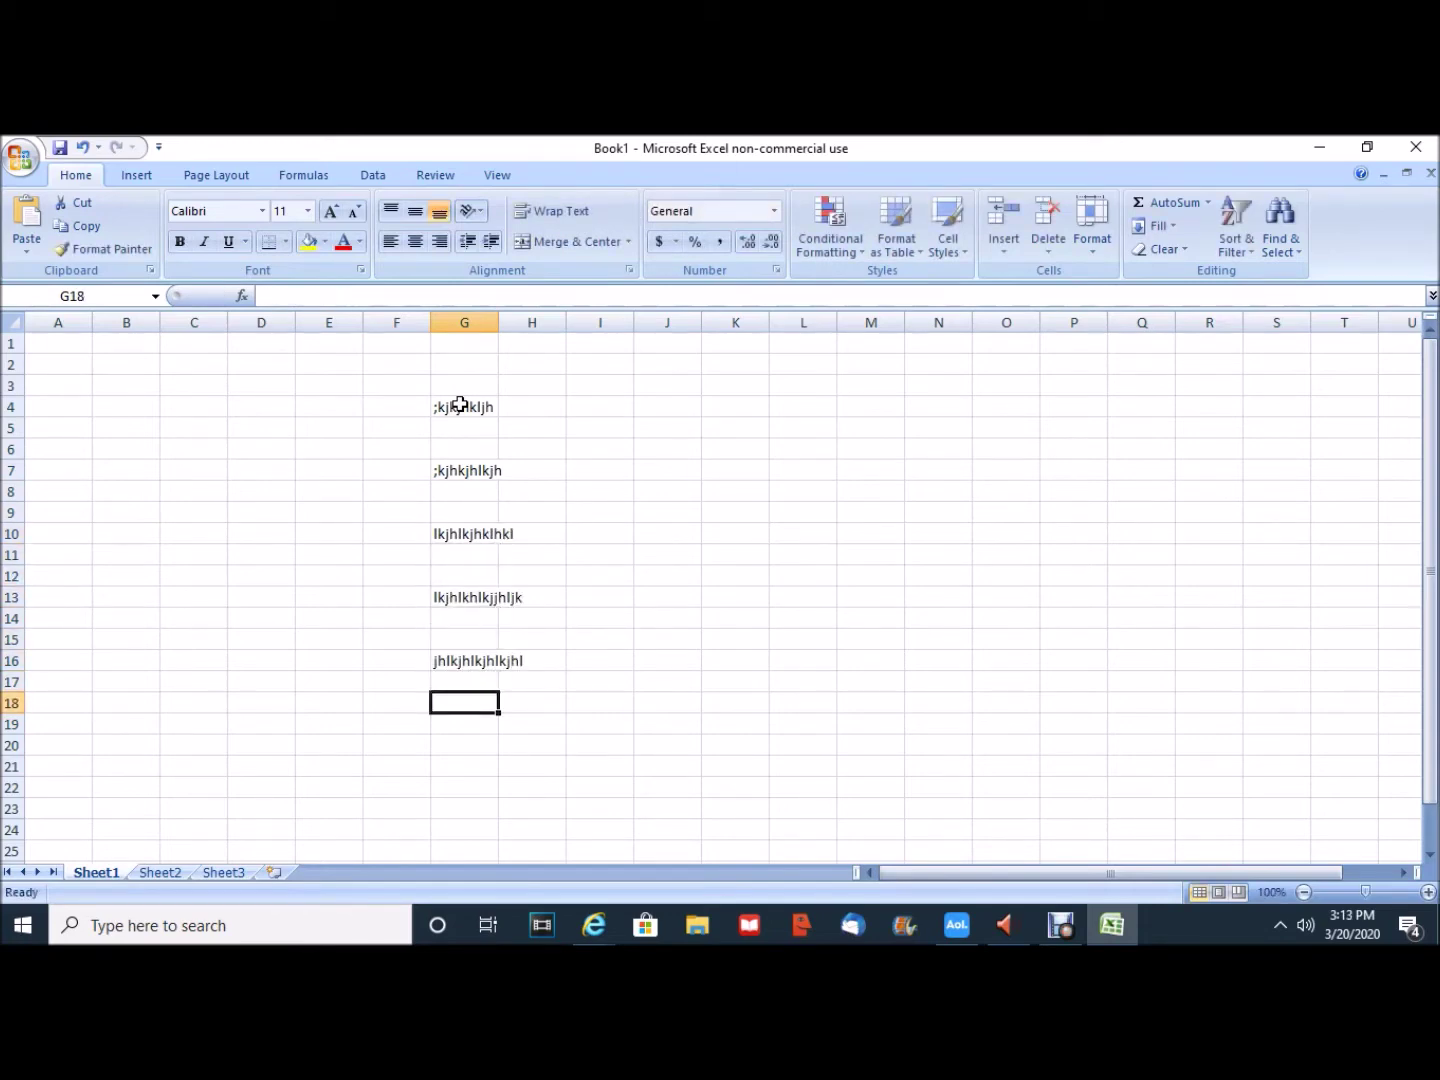
pyautogui.press('Down')
pyautogui.write('lkjhlkjhlkhlk')
pyautogui.press('Return')
pyautogui.press('Down')
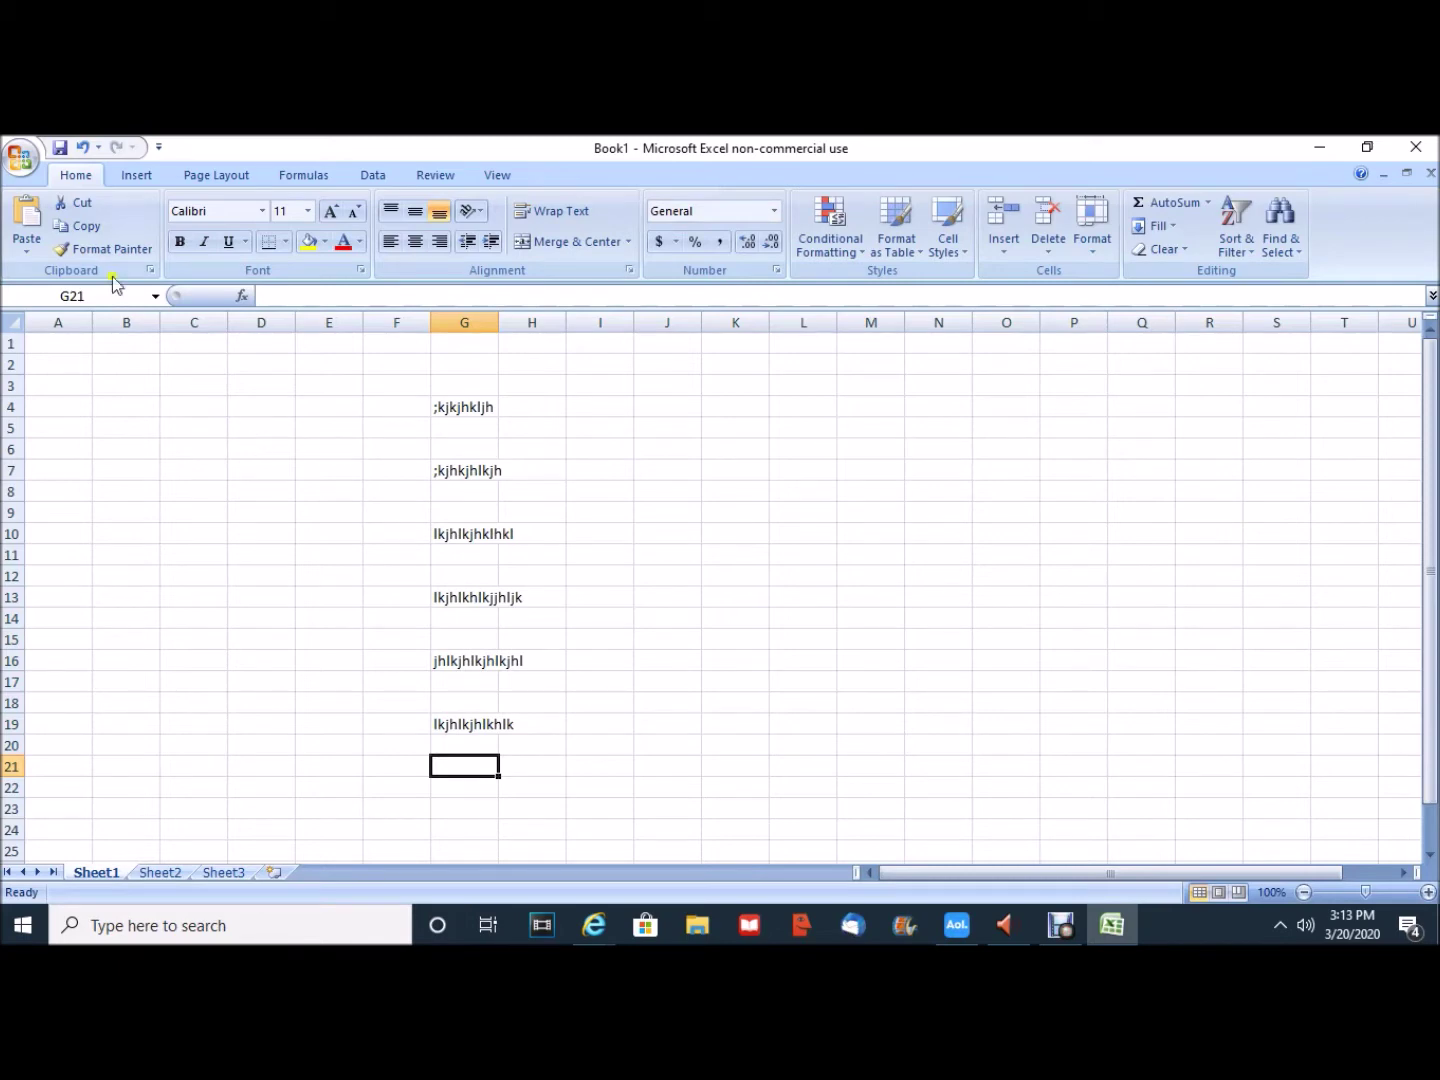
# Choose Save As > Excel Workbook from the Office Button menu.
pyautogui.click(23, 157)
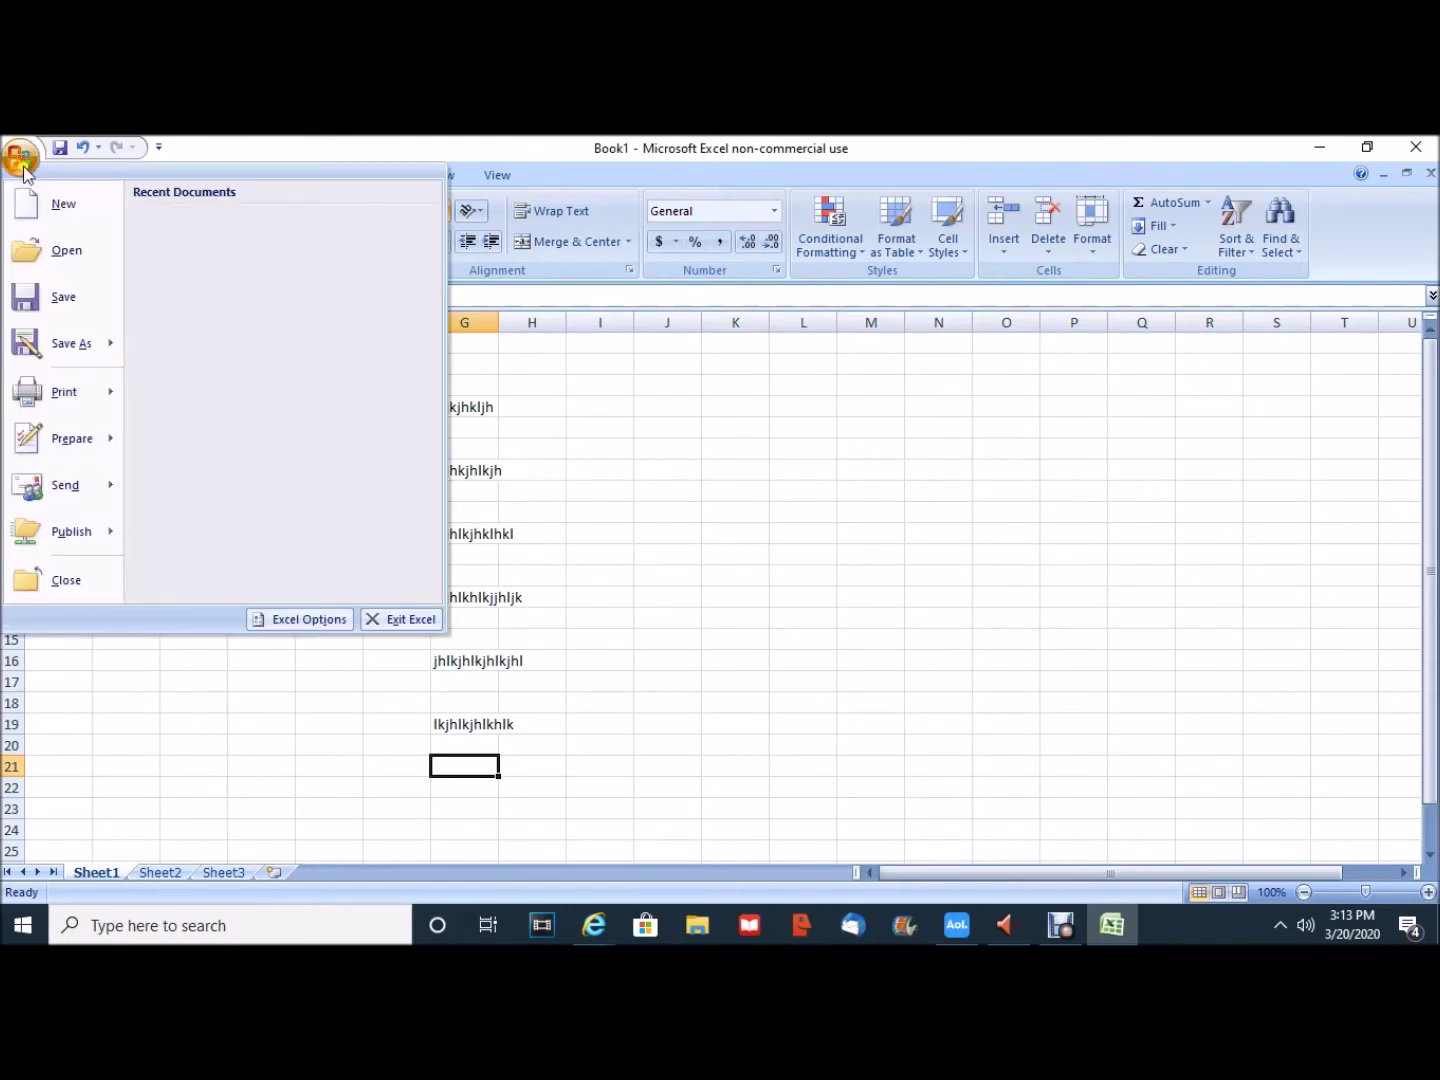
pyautogui.moveTo(50, 343)
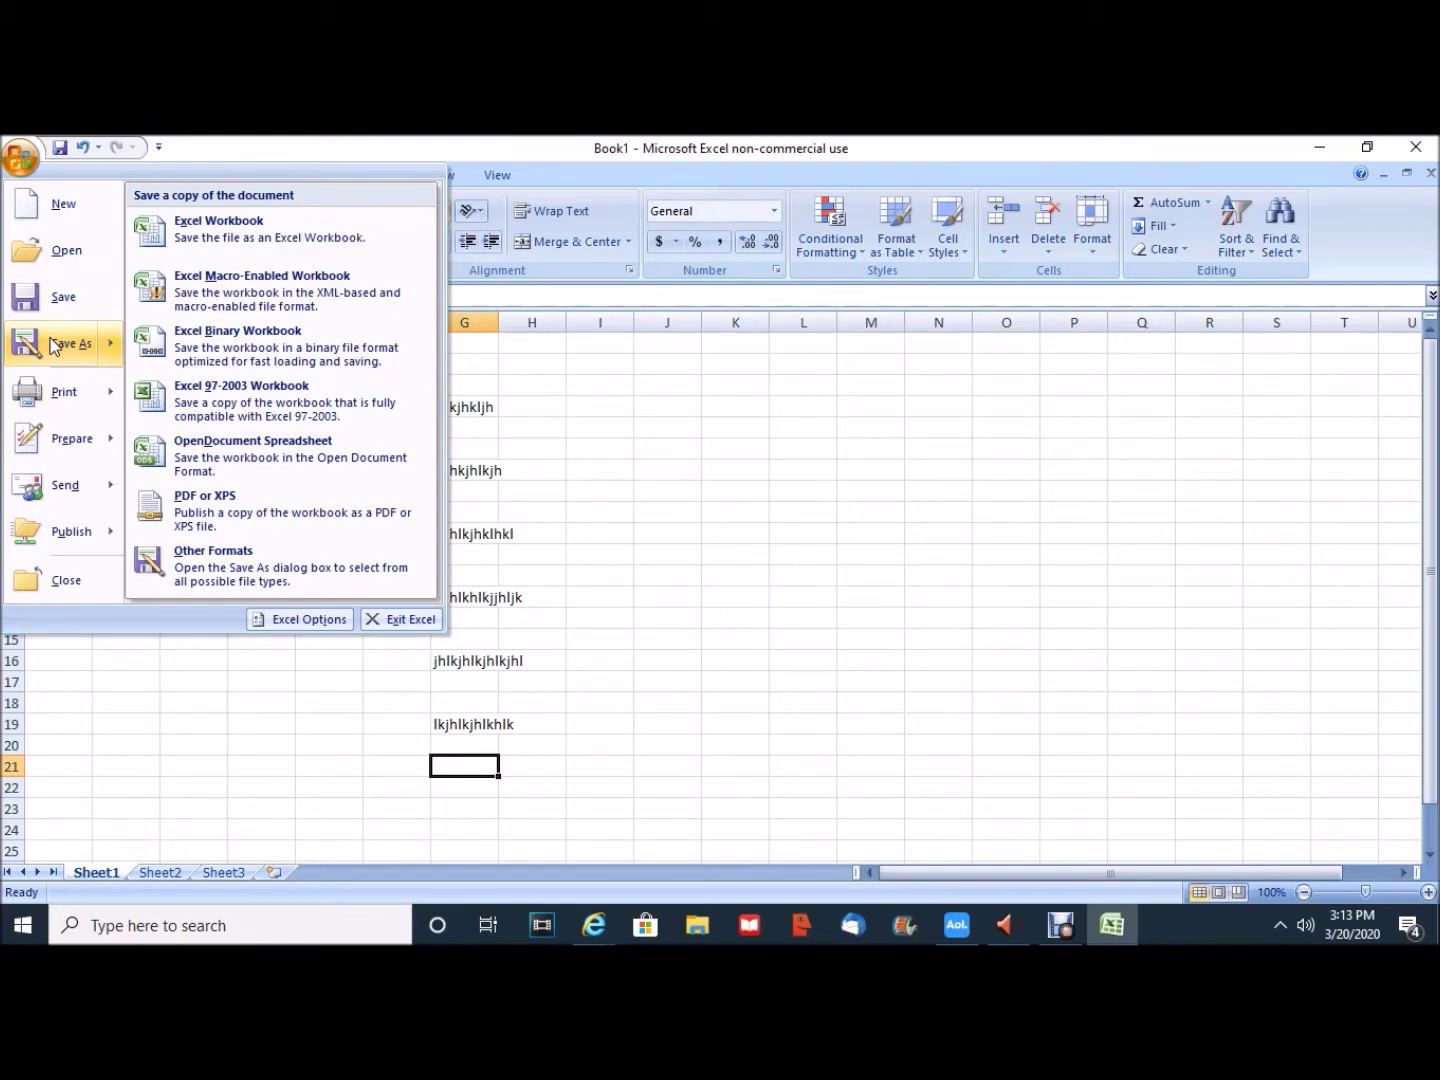
pyautogui.click(240, 239)
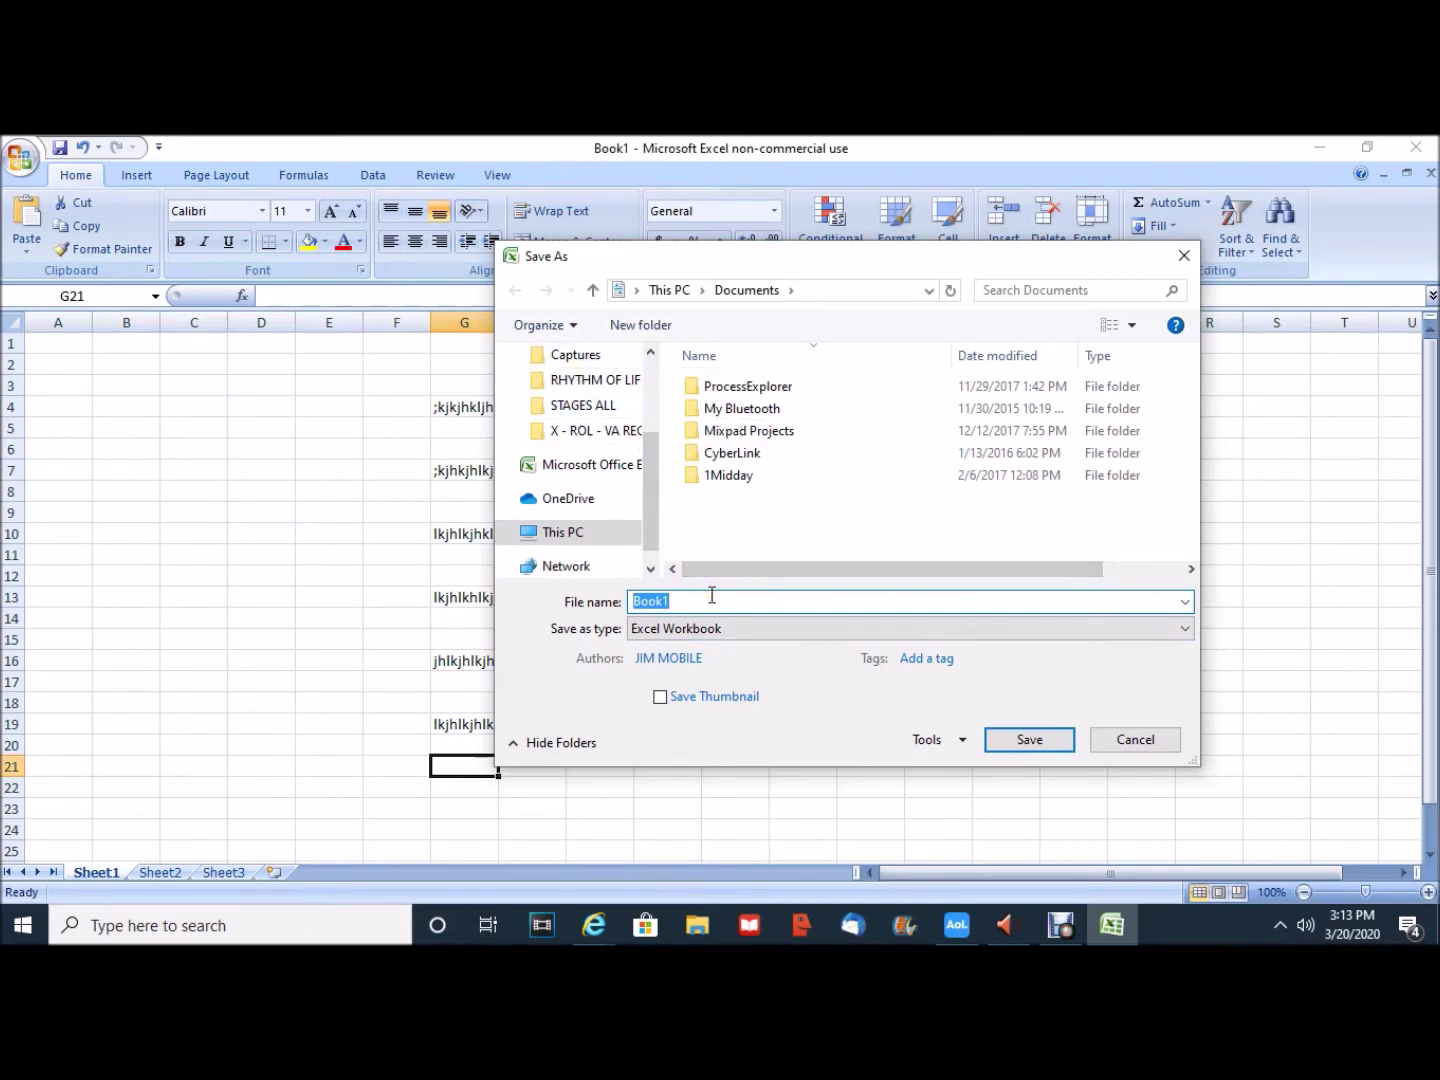
# Enter 'jims passwords' as the file name and pick Desktop as the folder.
pyautogui.write('jims passwords')
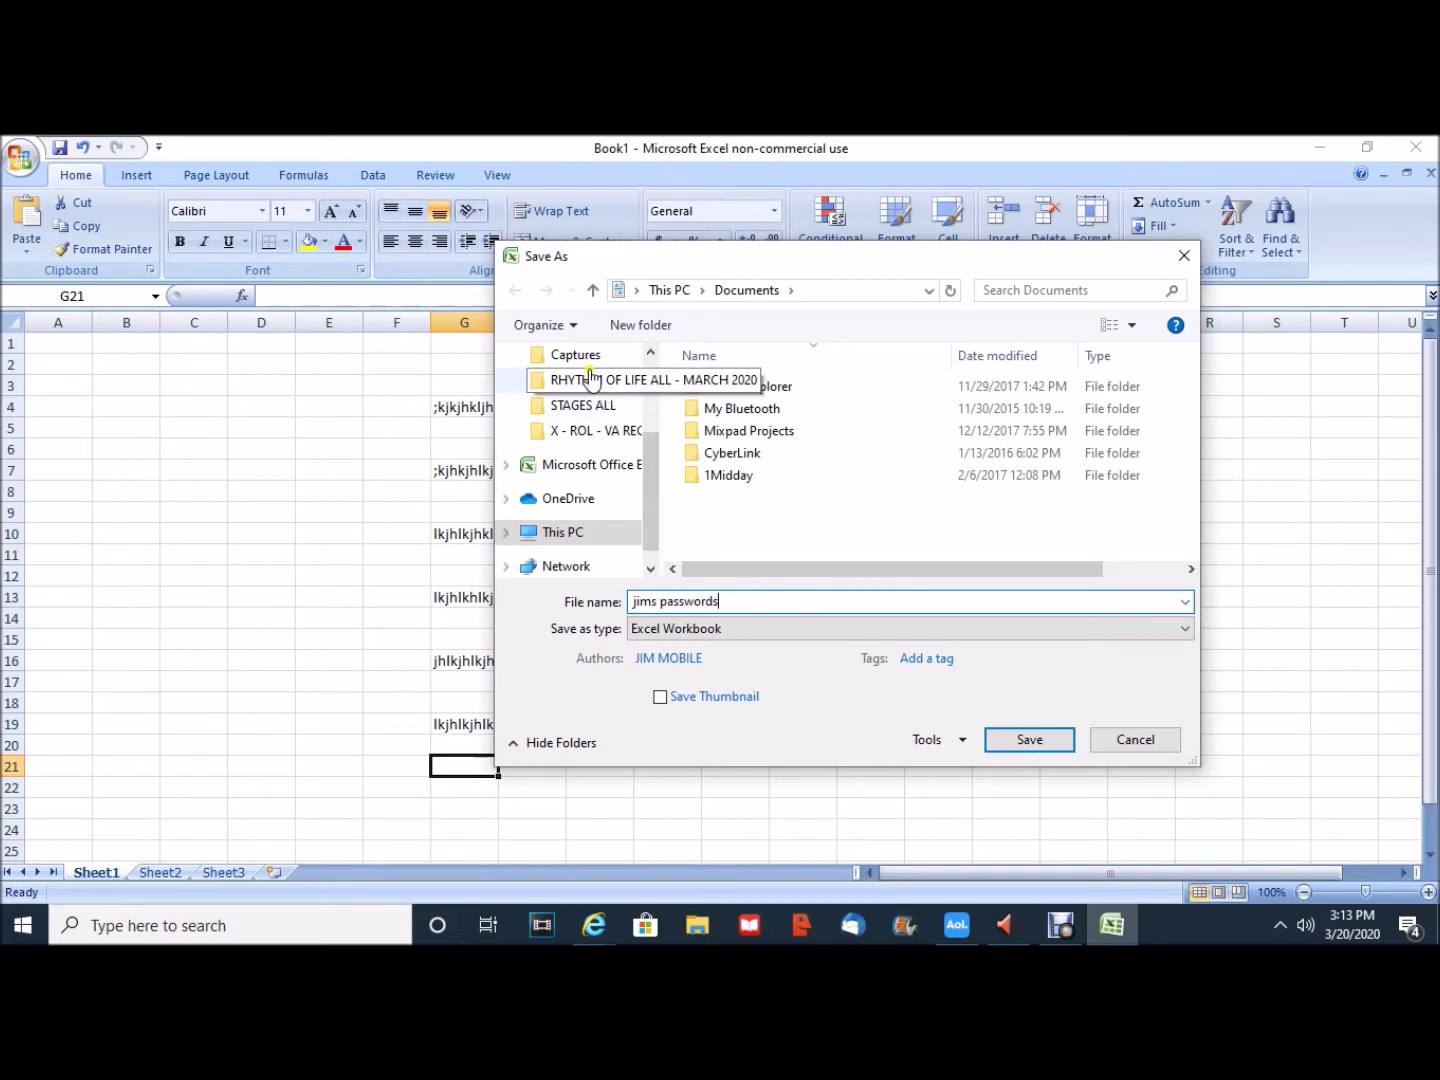
pyautogui.click(653, 446)
pyautogui.moveTo(653, 447); pyautogui.dragTo(652, 363)
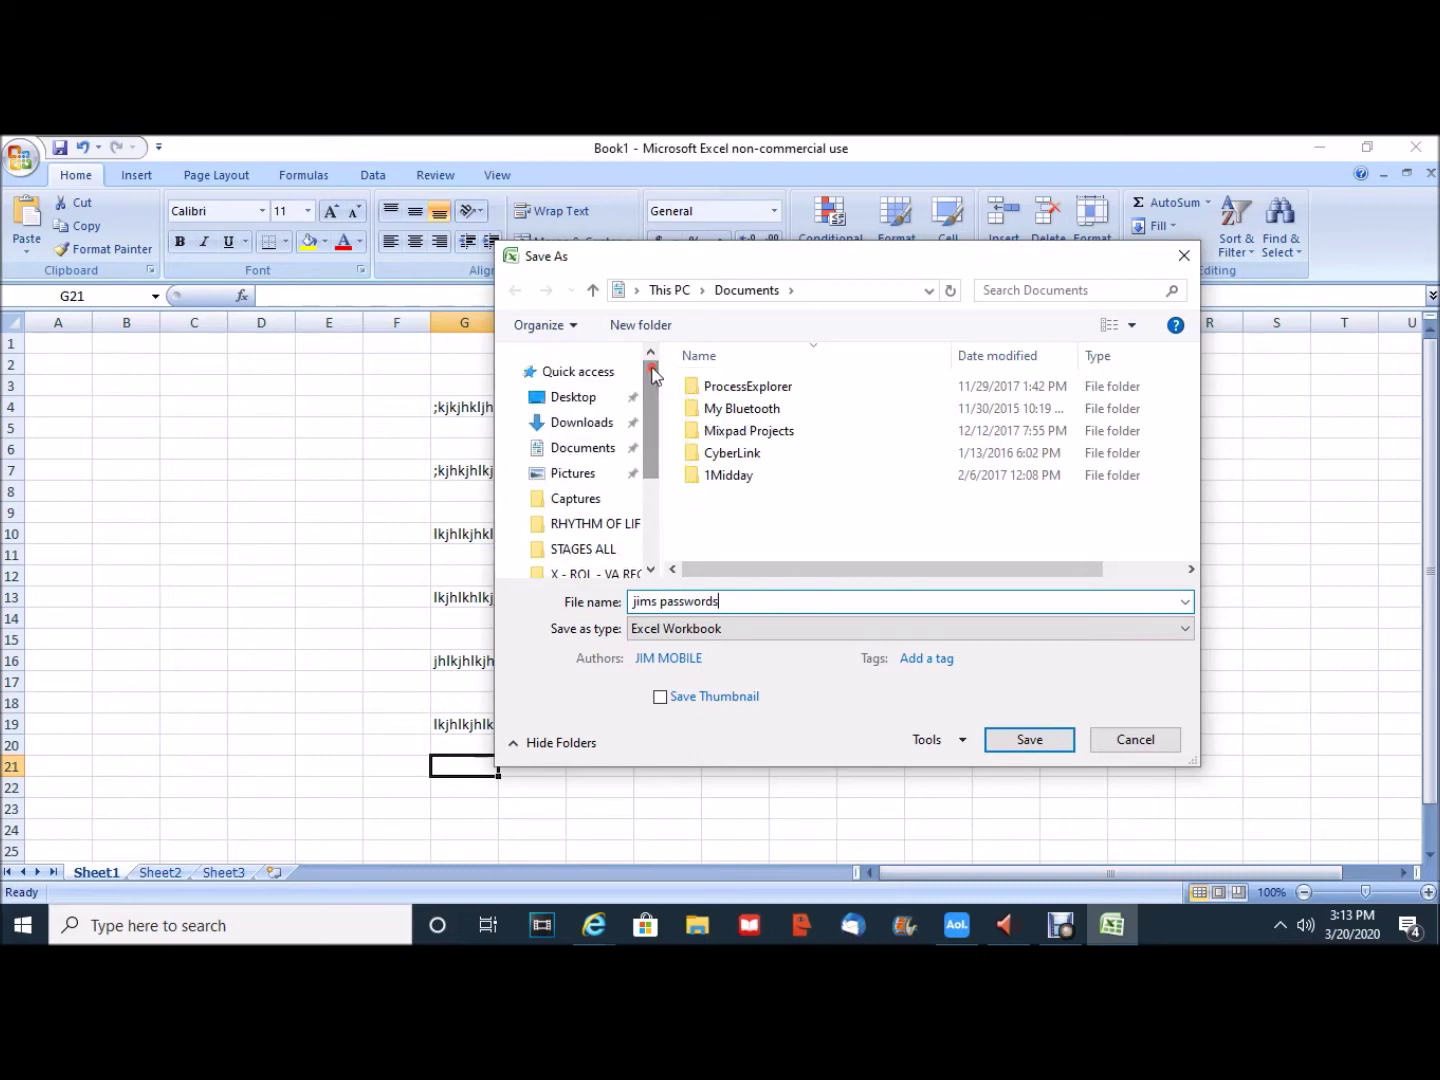
pyautogui.click(570, 400)
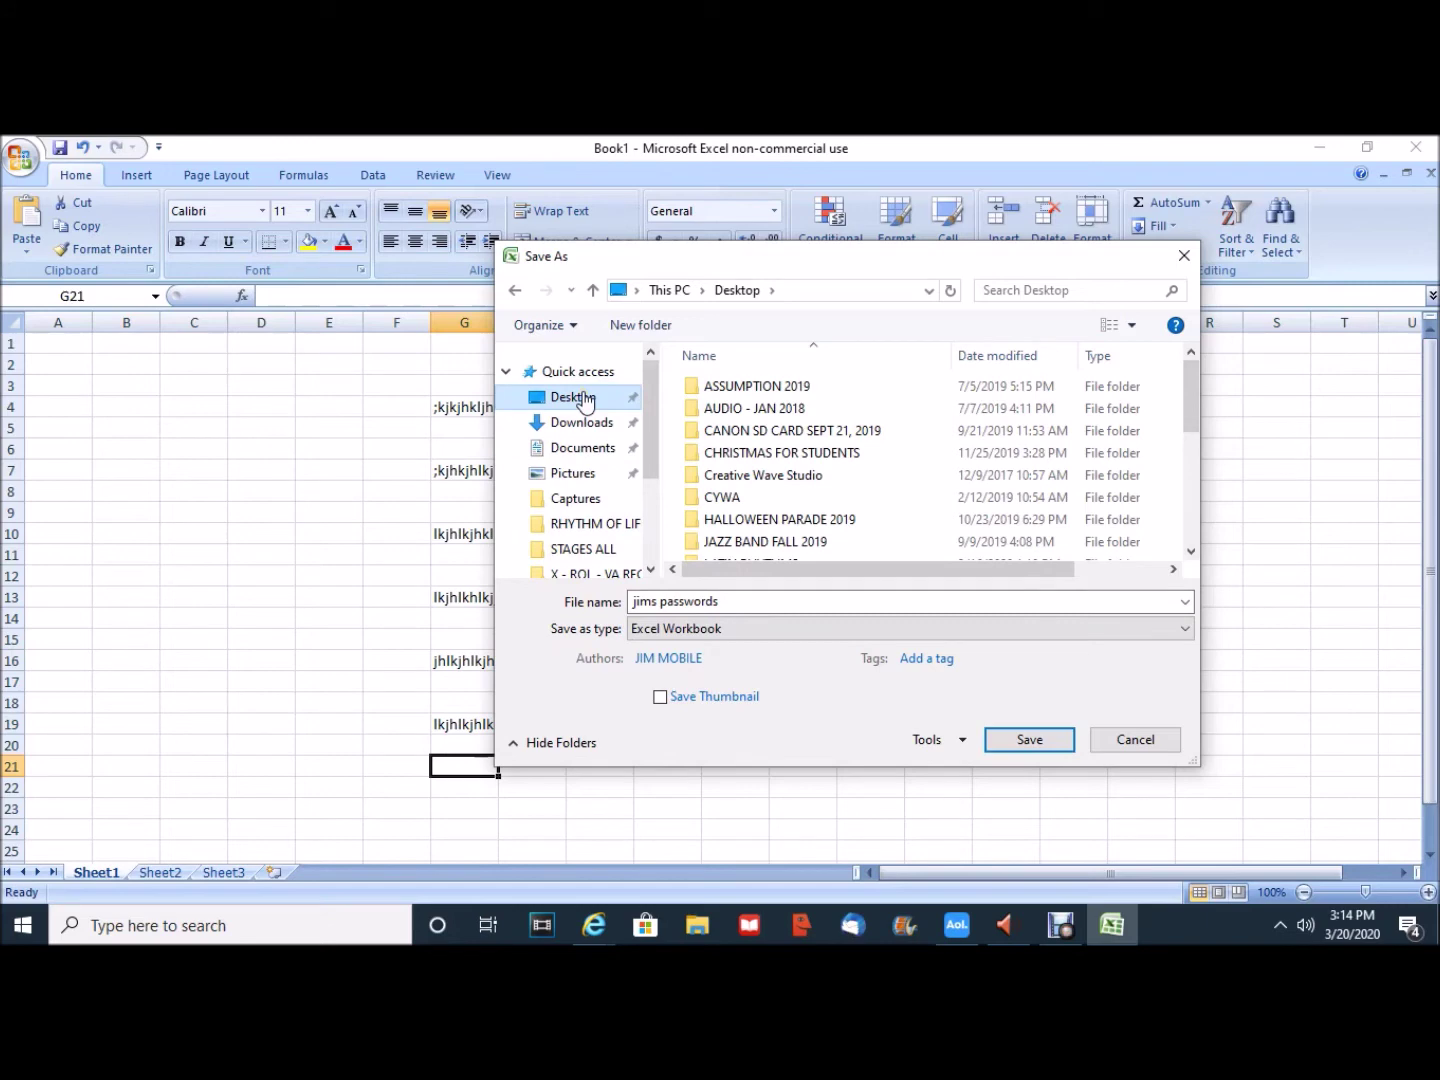
pyautogui.click(1040, 749)
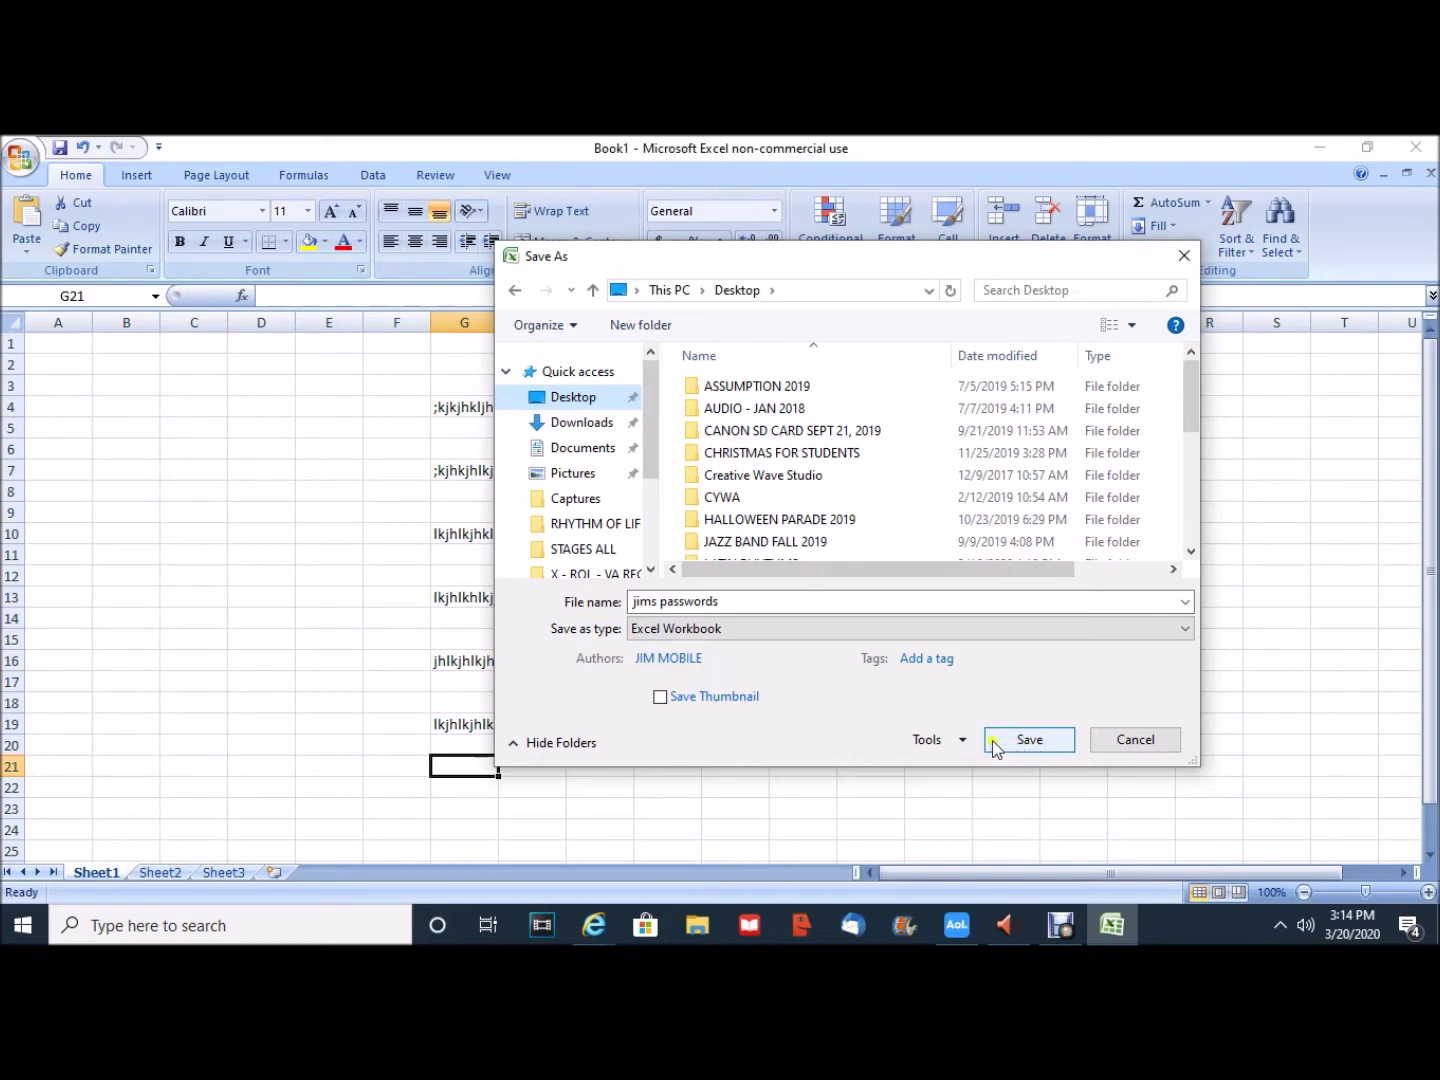
# Open General Options from the Save As dialog's Tools list.
pyautogui.click(940, 745)
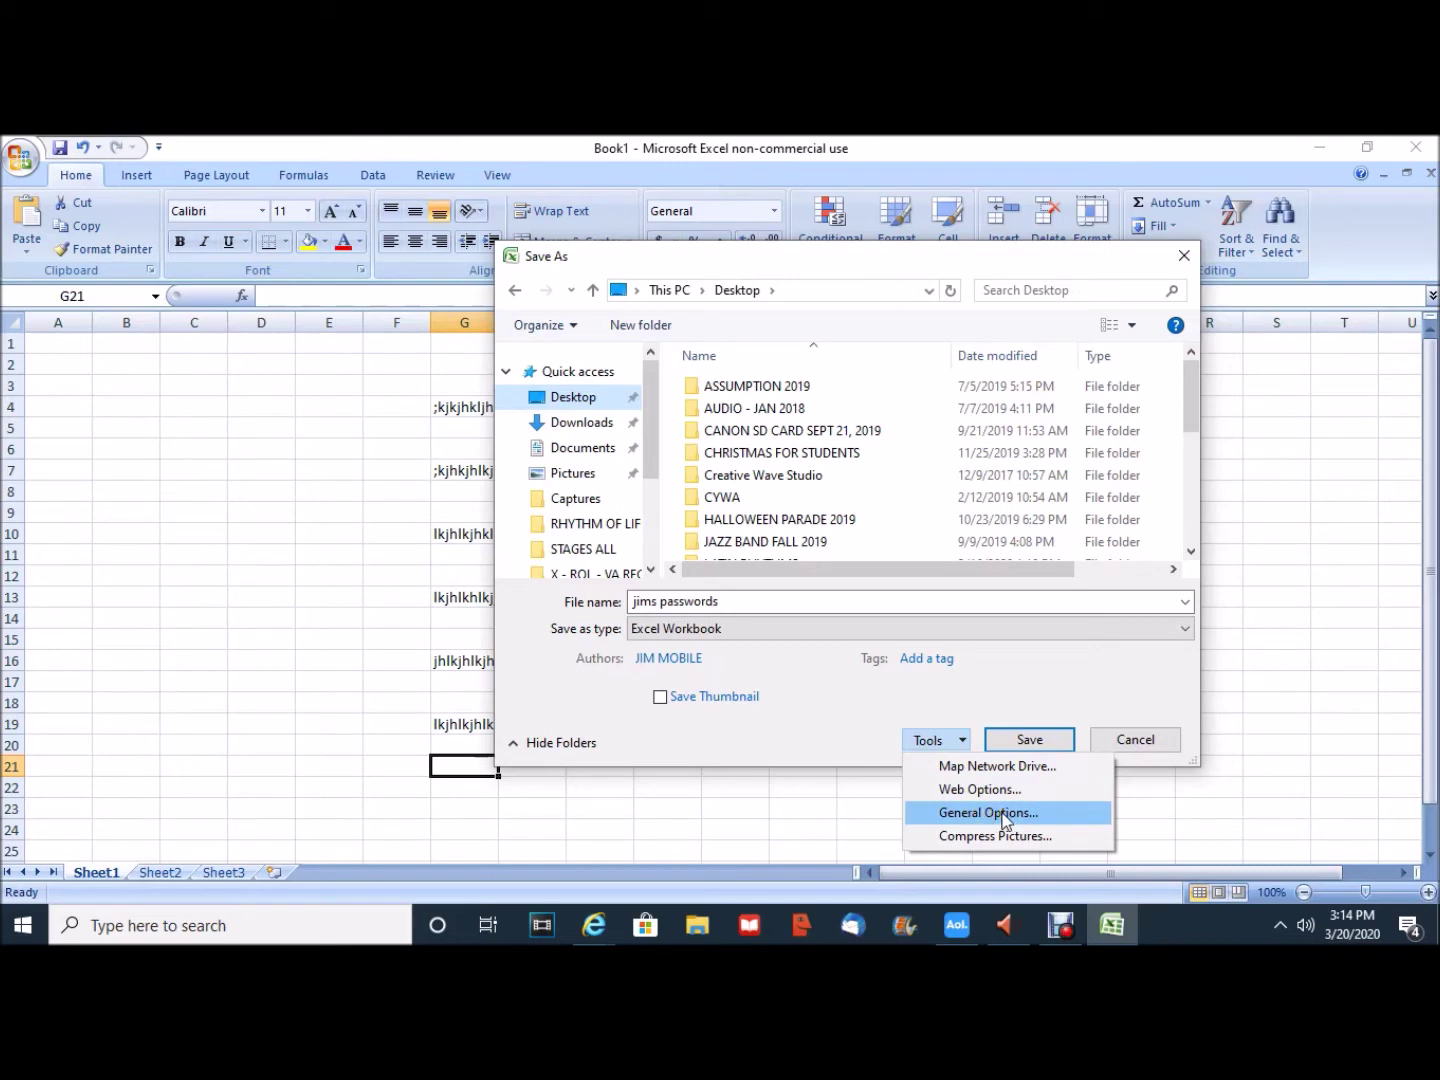
pyautogui.click(1004, 820)
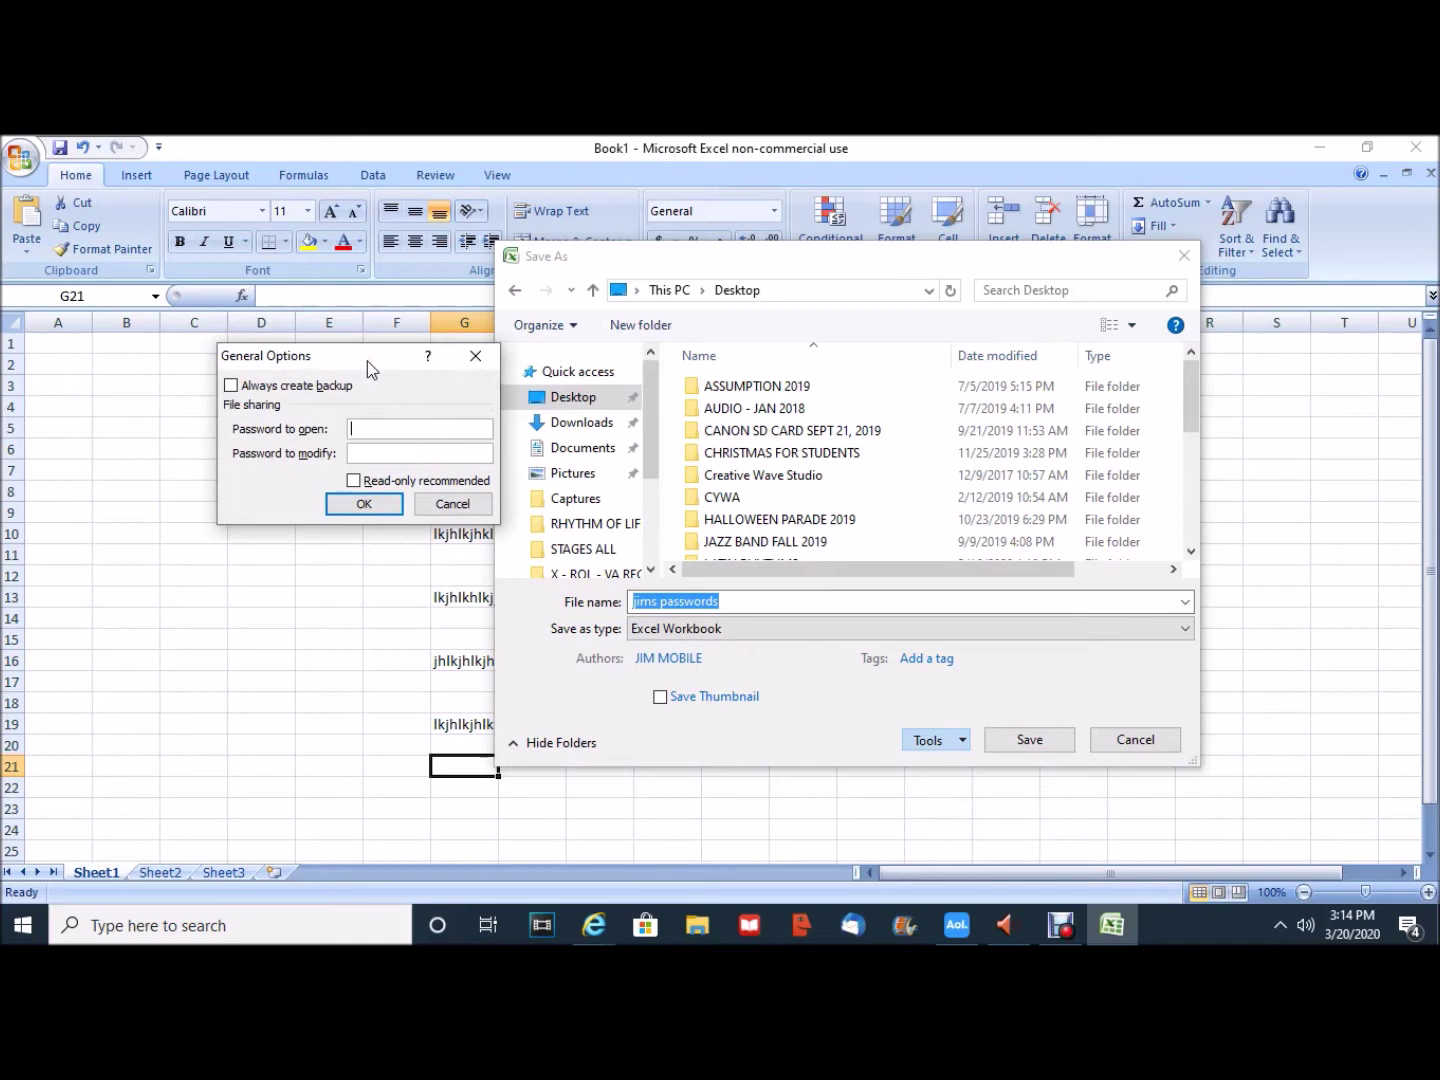
# Enter a password in the 'Password to open' field and accept it with OK.
pyautogui.moveTo(367, 361); pyautogui.dragTo(241, 487)
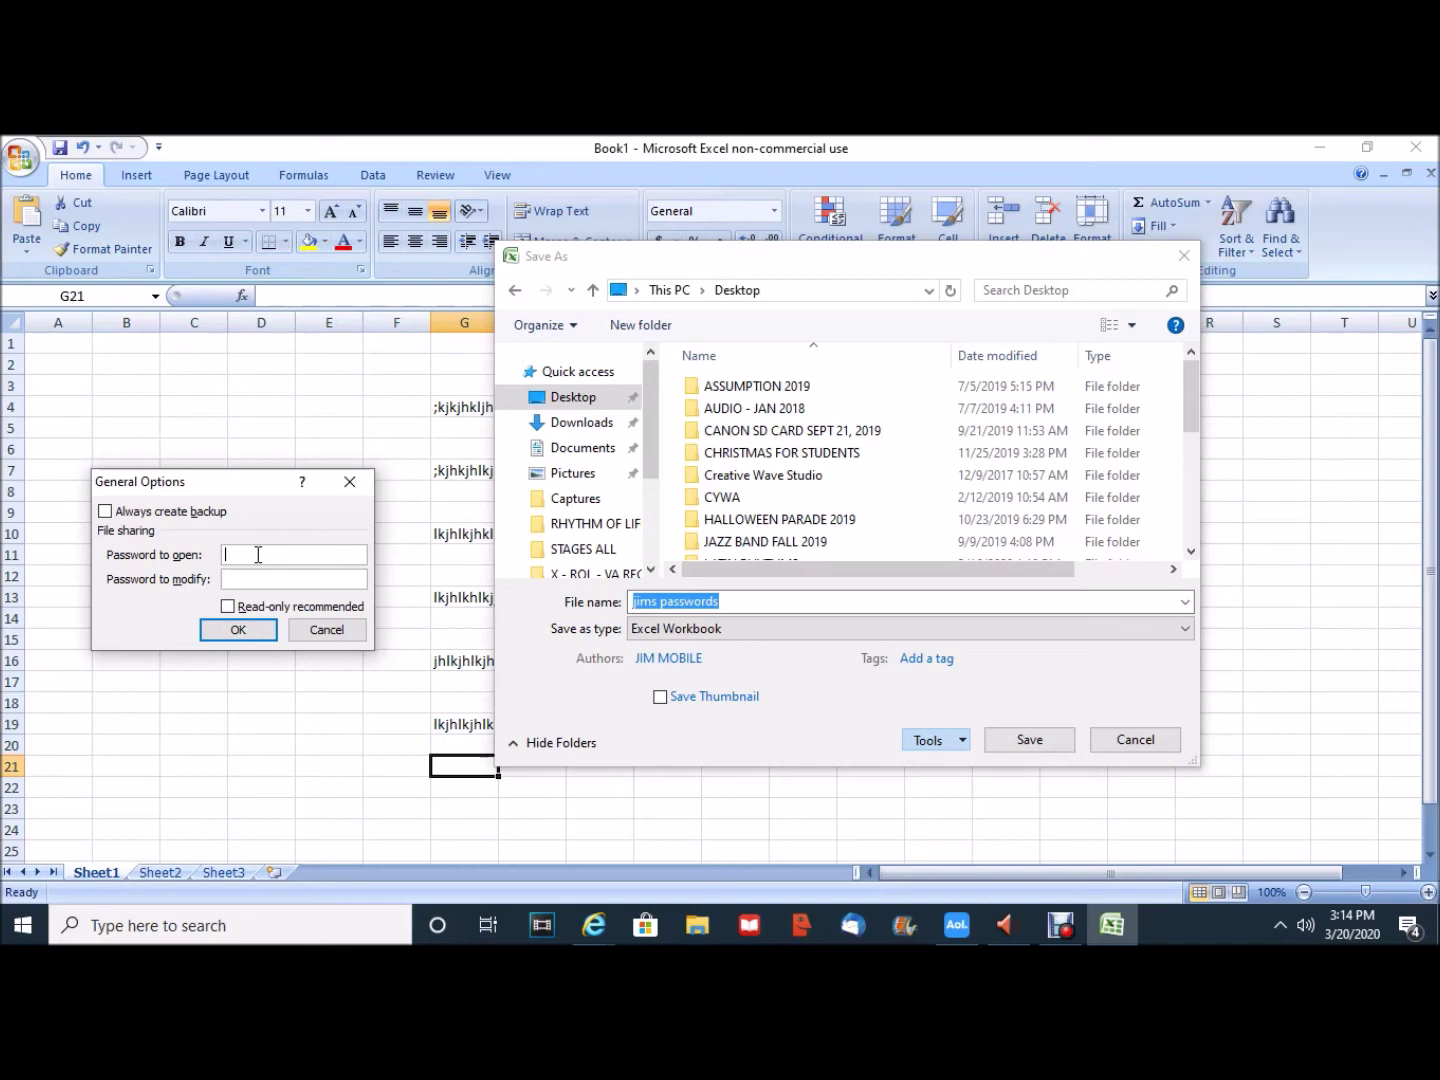
pyautogui.write('•••••••••')
pyautogui.click(258, 579)
pyautogui.click(239, 631)
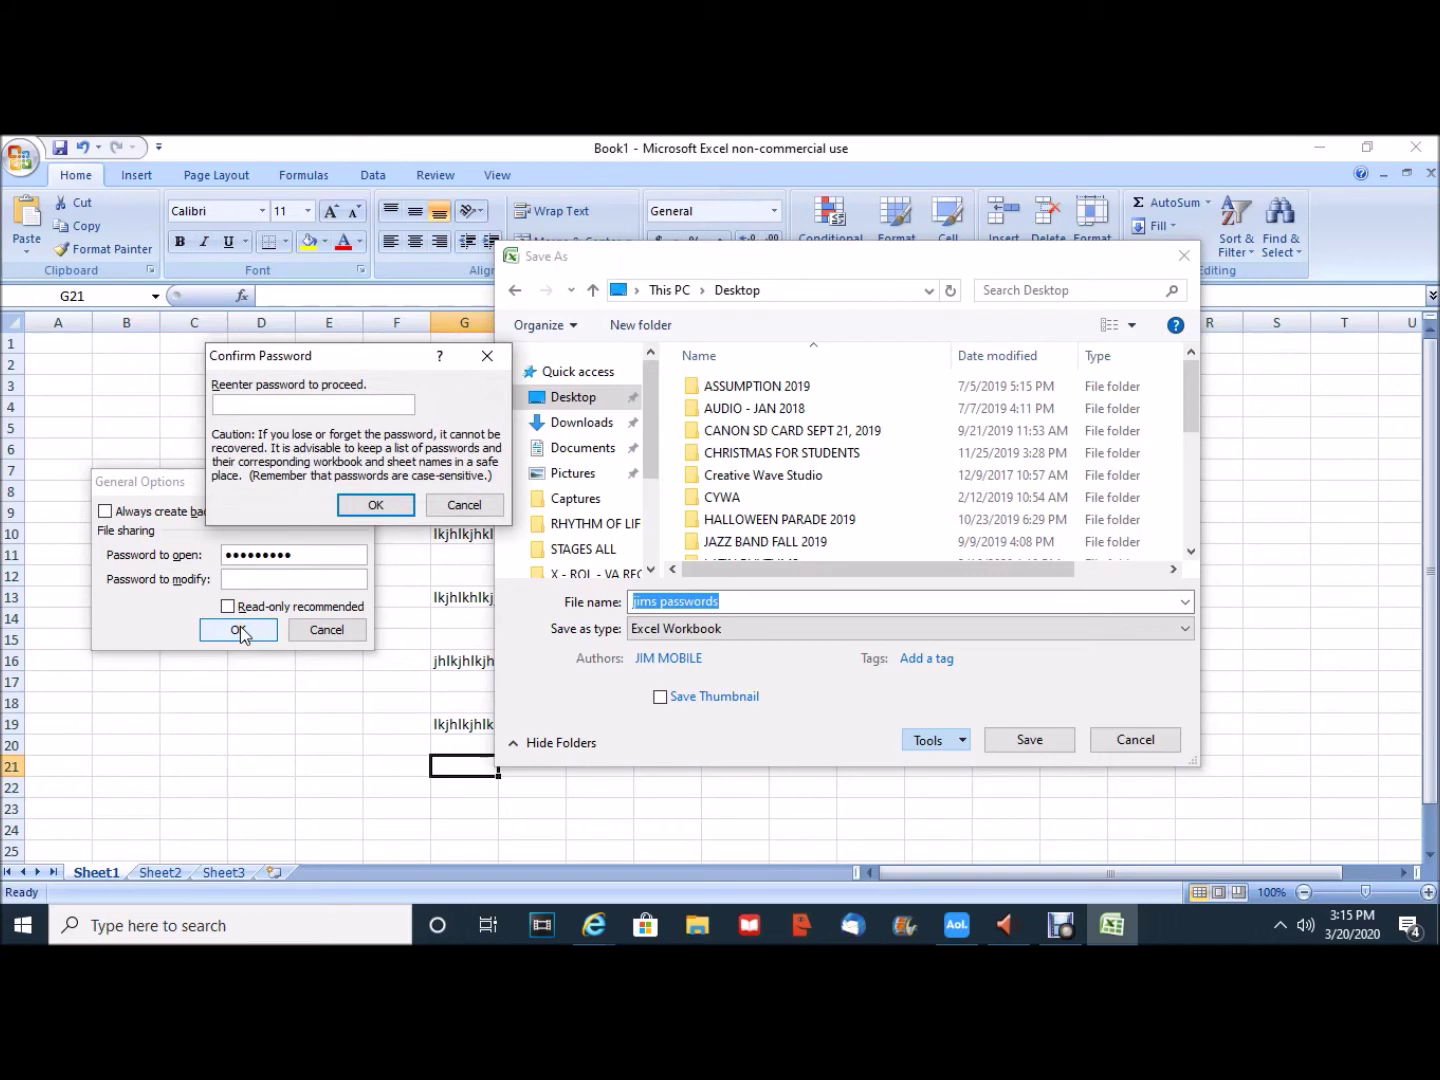
# Re-enter the password to confirm it, then save jims passwords to the Desktop.
pyautogui.write('•••••••••')
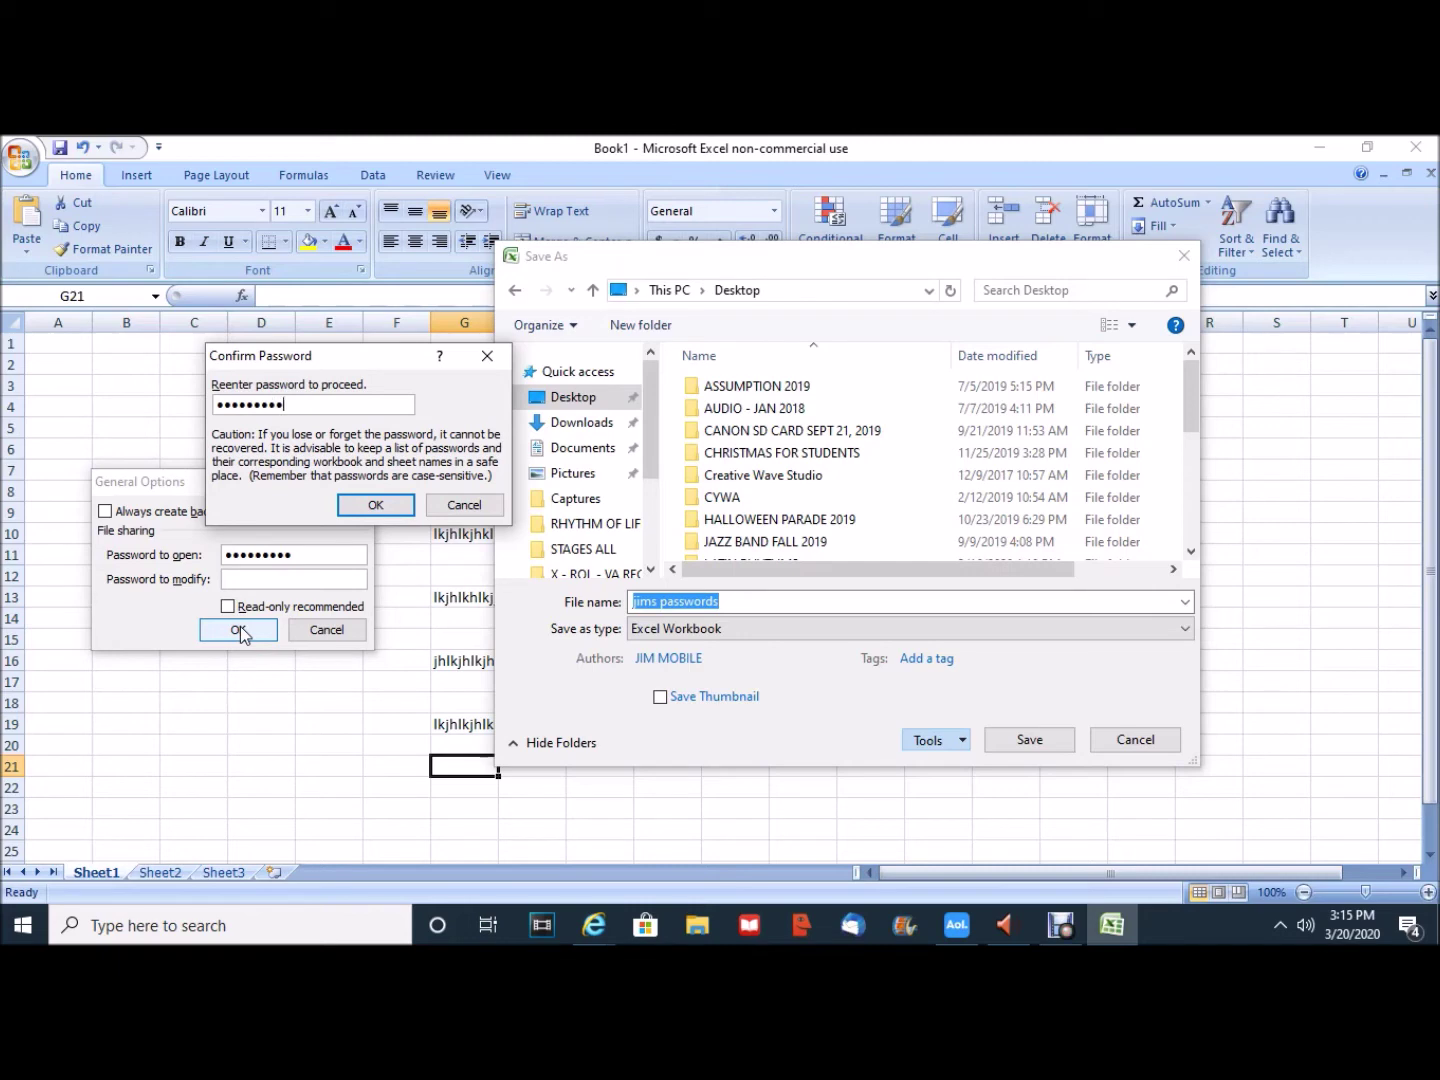
pyautogui.click(374, 505)
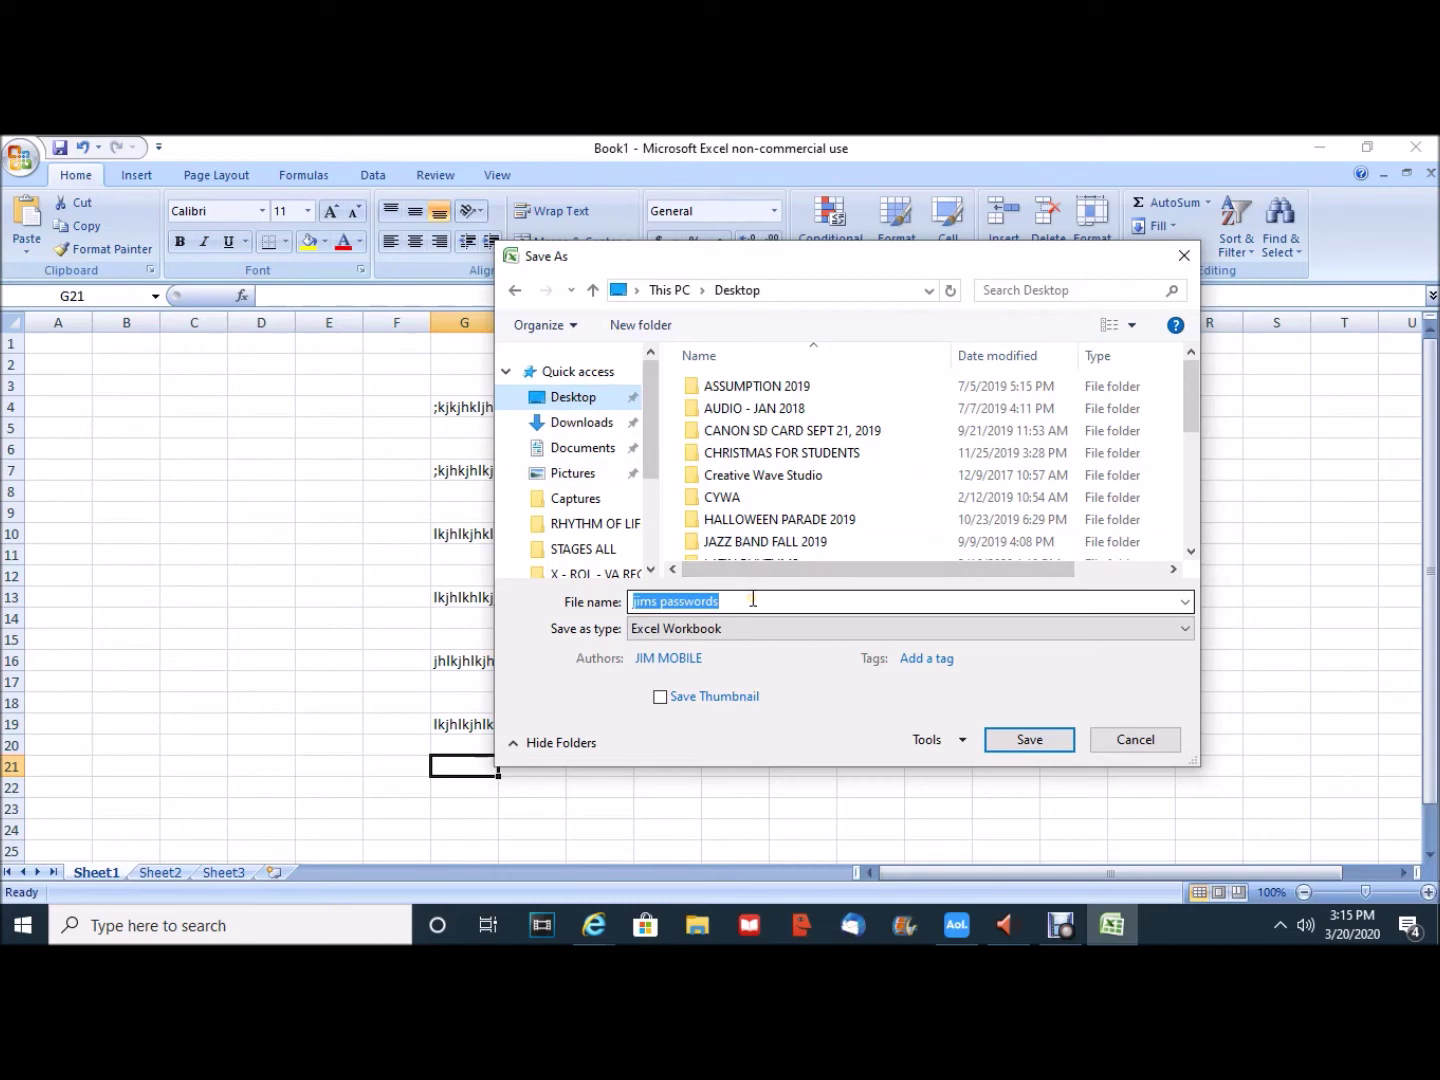
pyautogui.click(1037, 742)
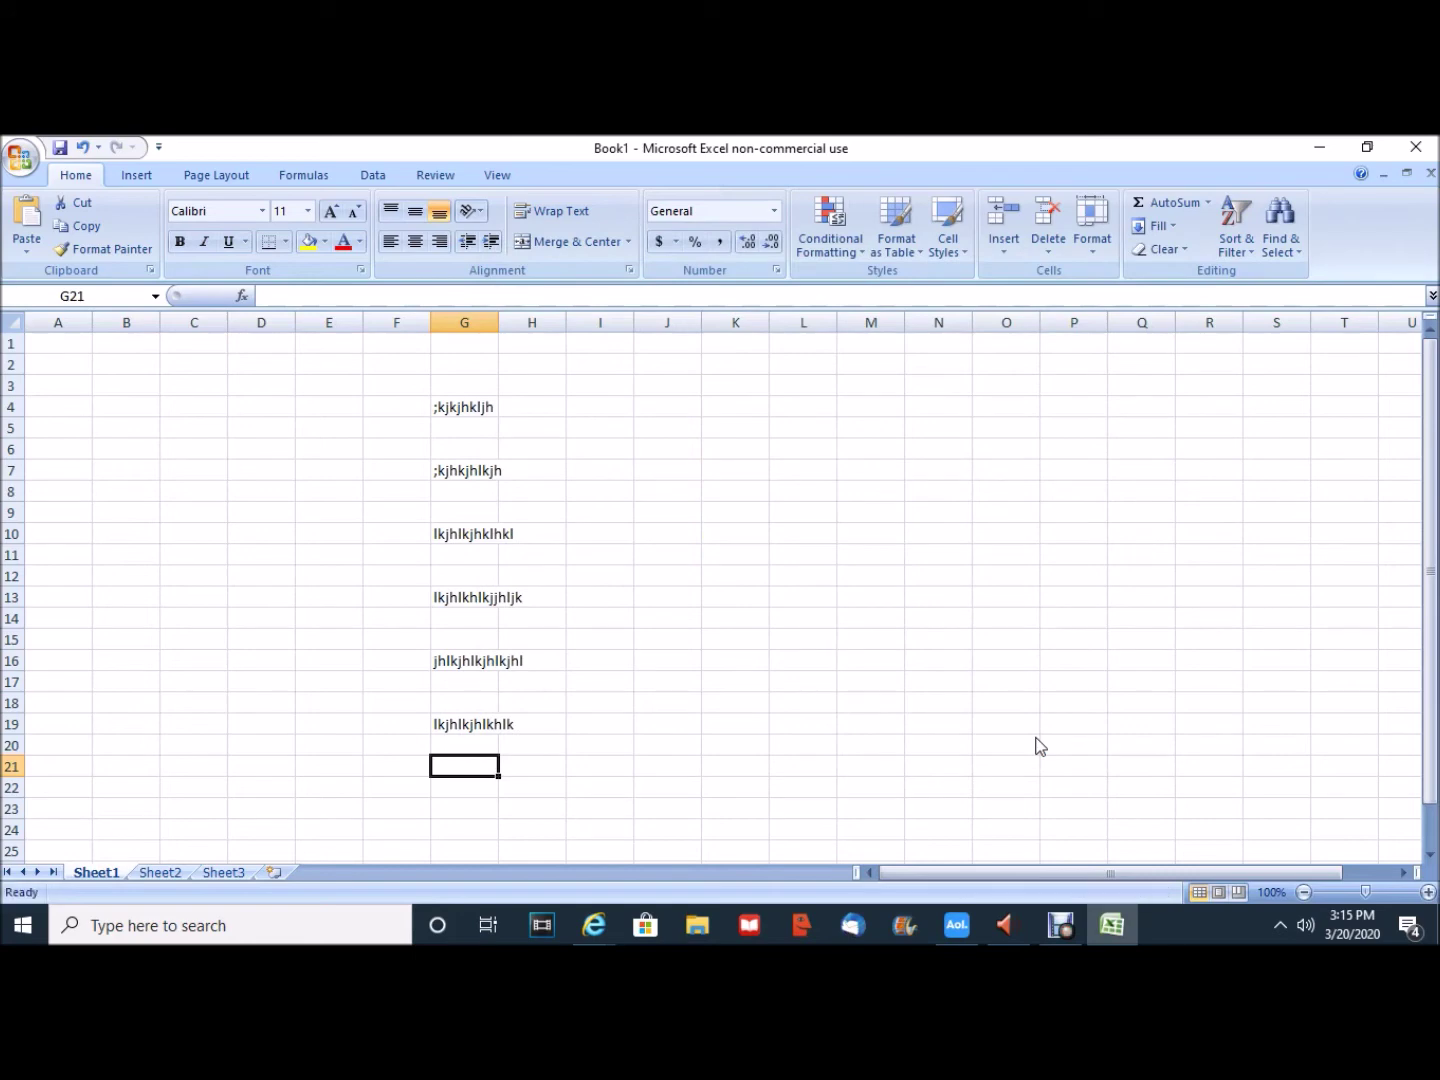
# Type random-letter strings into K5, K8, K11, K14 and K17.
pyautogui.click(736, 426)
pyautogui.write(';lkjsdfkljflk;jd')
pyautogui.press('Return')
pyautogui.press('Return')
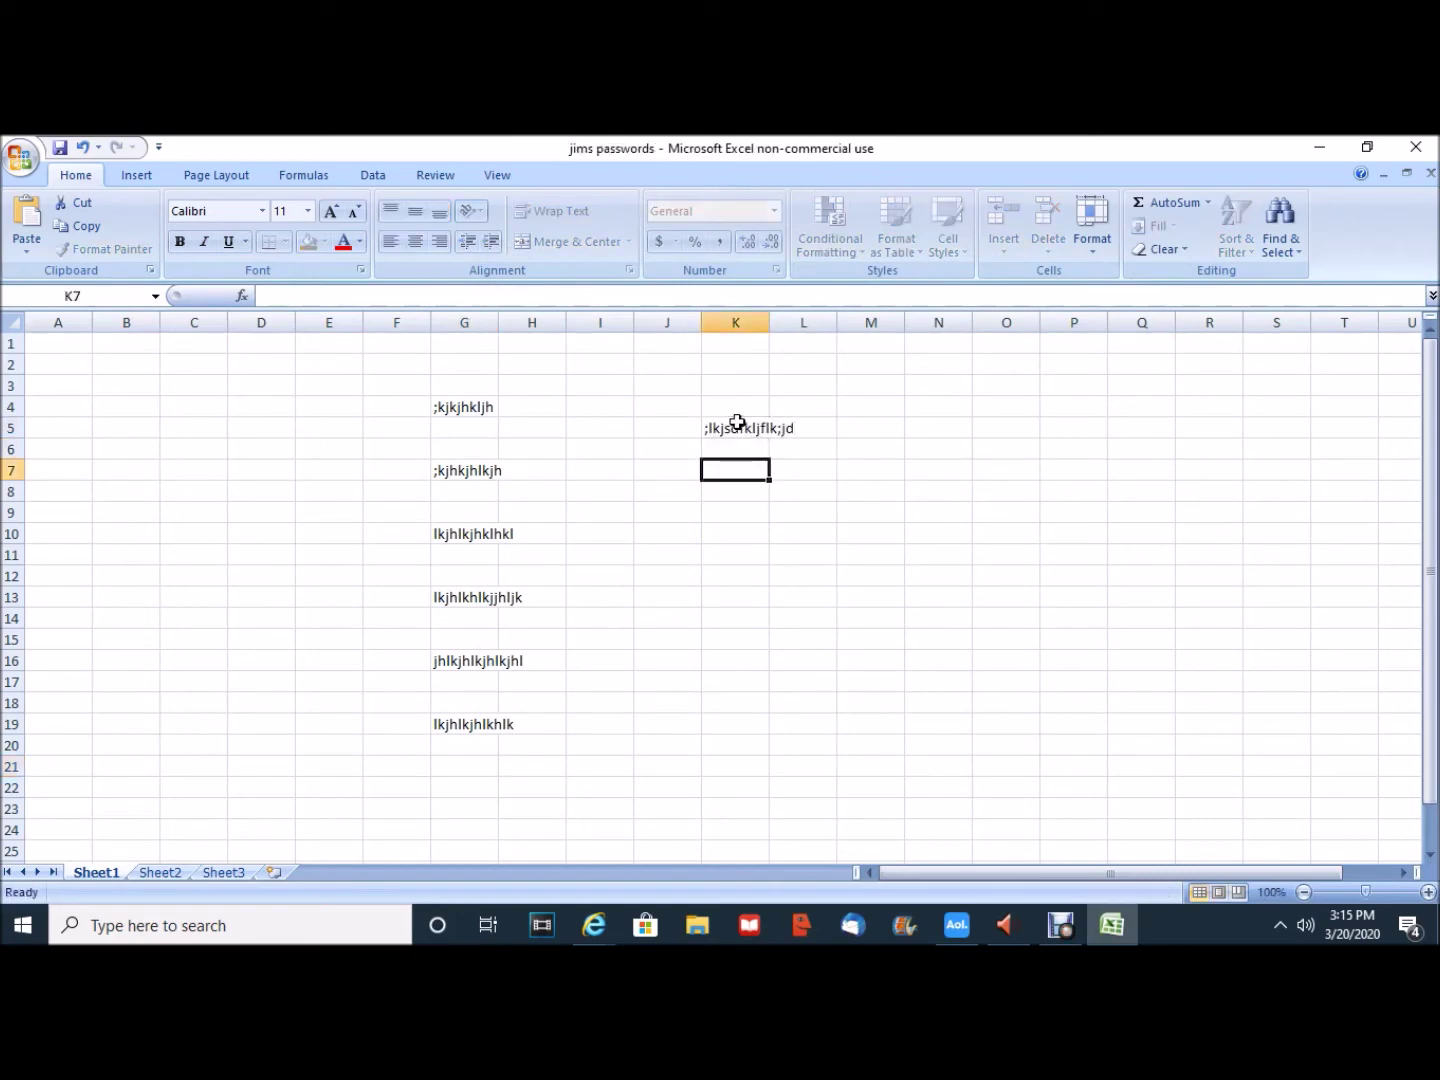
pyautogui.press('Return')
pyautogui.write(';lksjdf;lkjsdfl;kjdsf')
pyautogui.press('Return')
pyautogui.press('Return')
pyautogui.press('Return')
pyautogui.write('a;kjsdflkjsdf;lkjsdf')
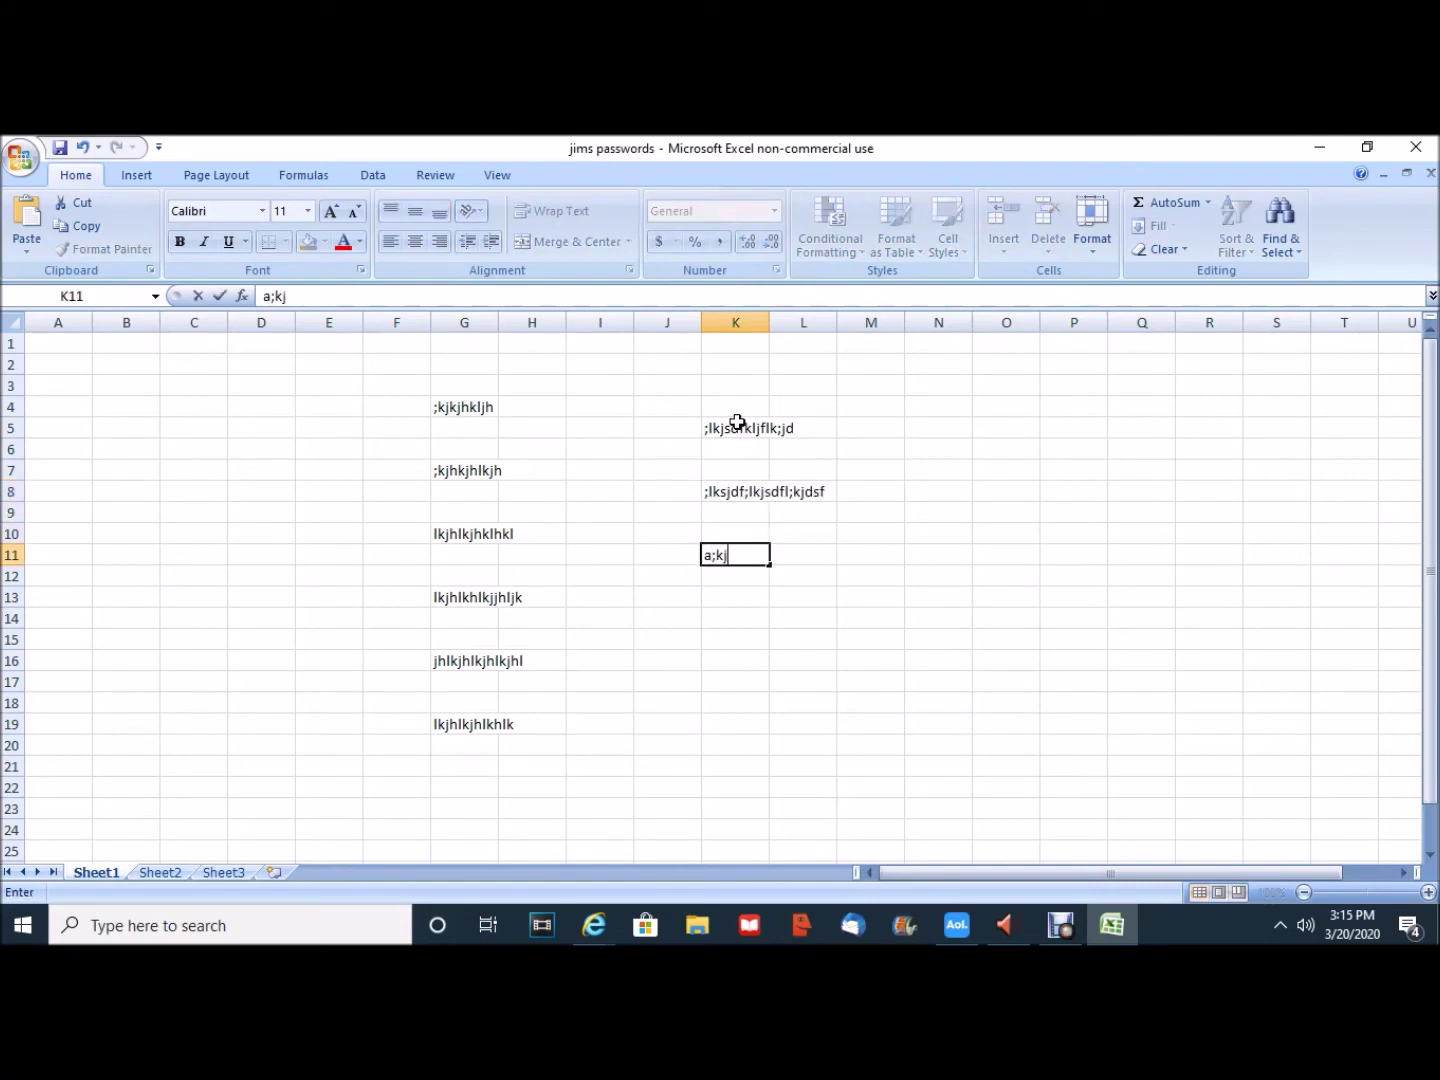
pyautogui.press('Return')
pyautogui.press('Return')
pyautogui.press('Return')
pyautogui.write('as;dkljsdfl;kjdsfl;kdsf')
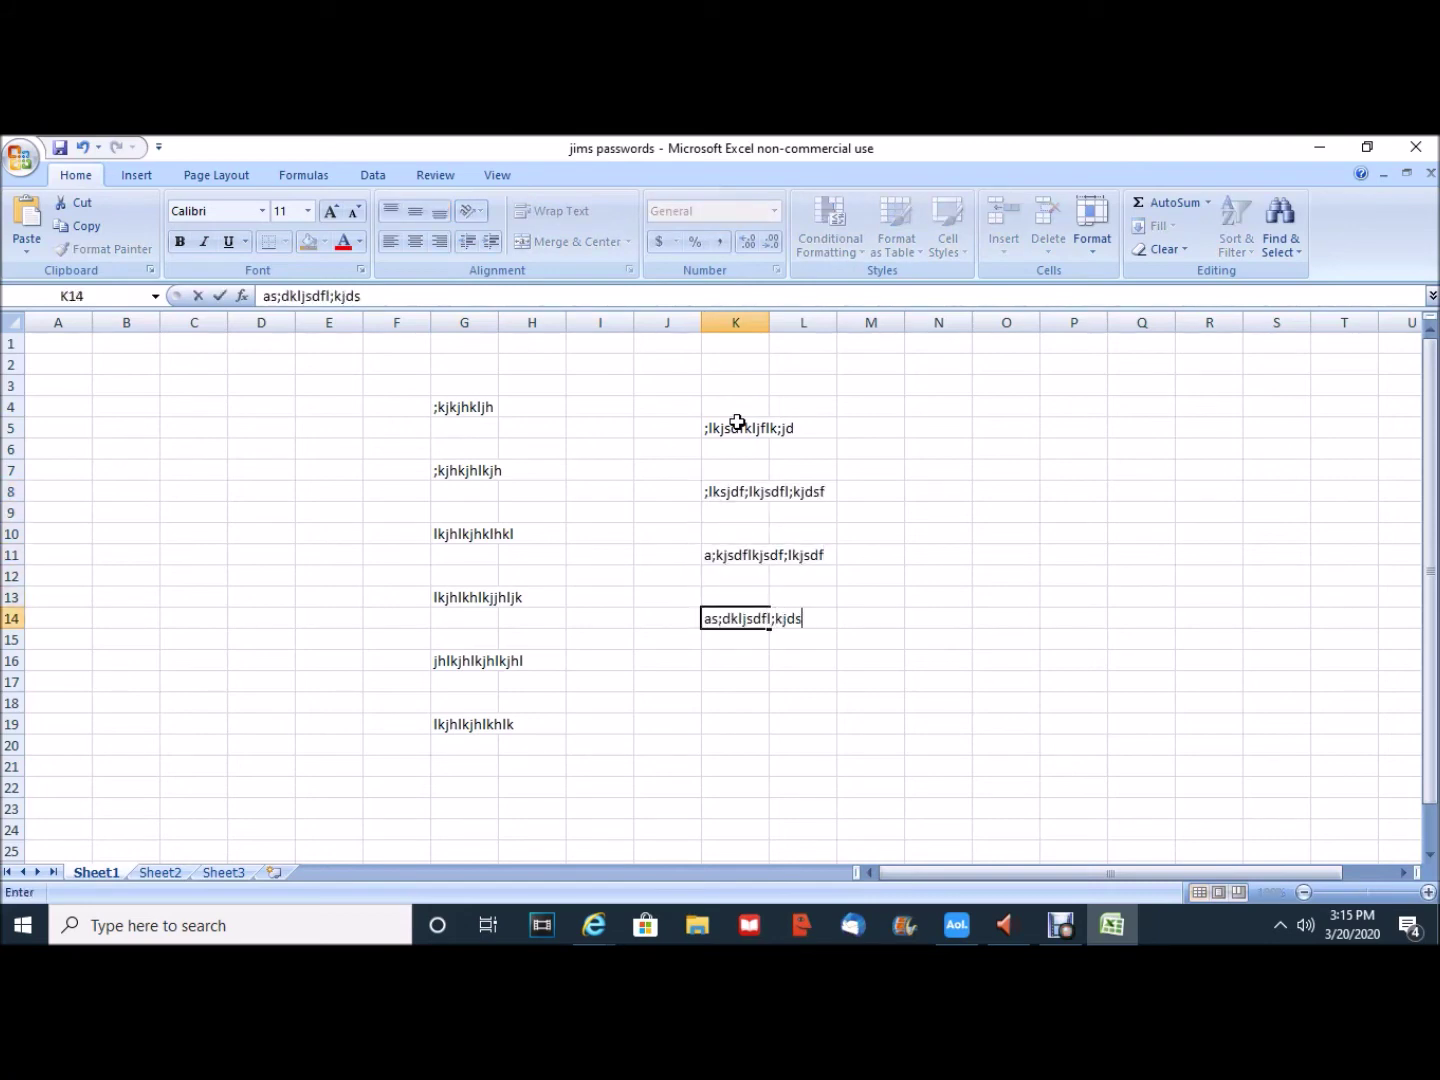
pyautogui.press('Return')
pyautogui.press('Return')
pyautogui.press('Return')
pyautogui.write(';lkjdsf;lkjsdf;lkjds')
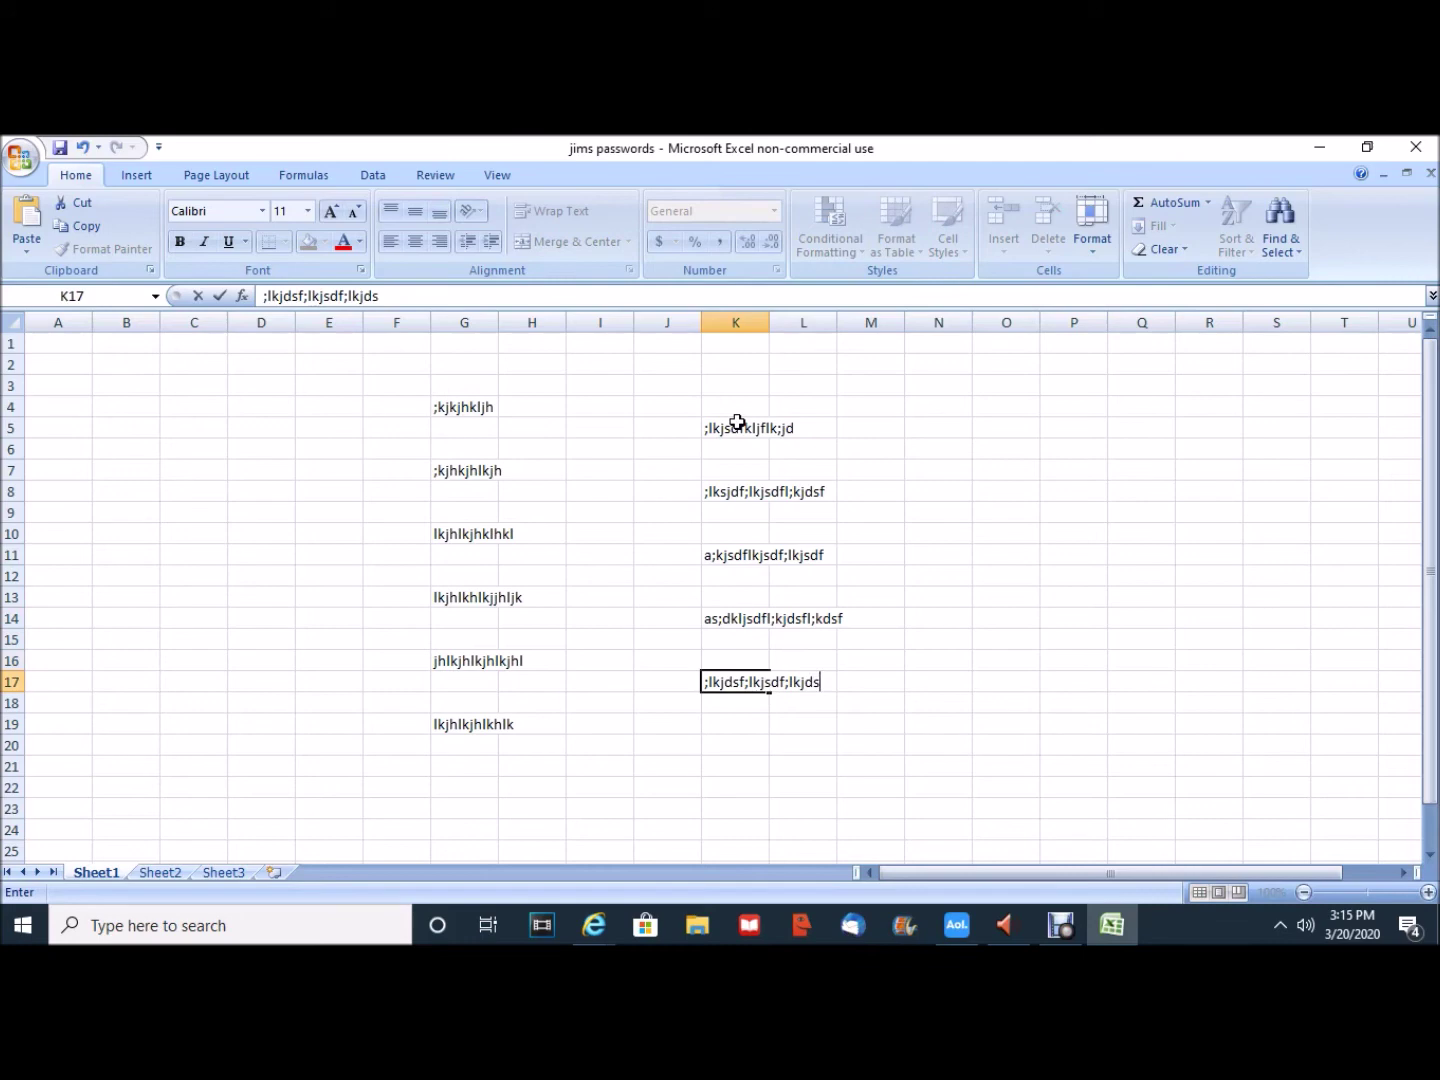
pyautogui.press('Return')
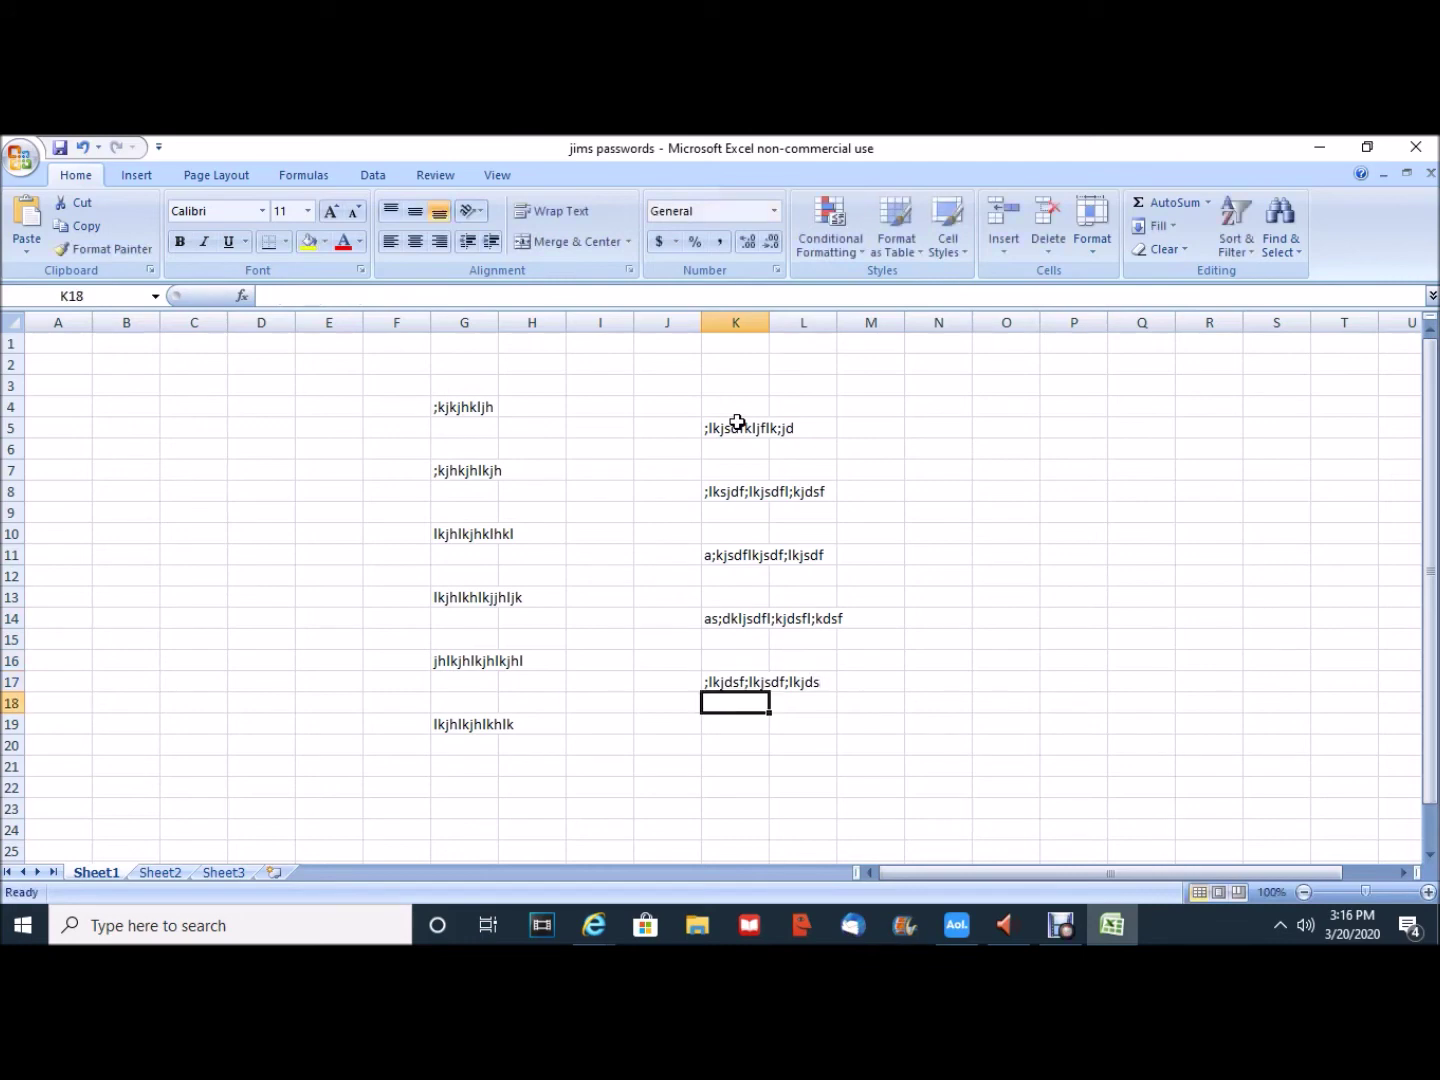
# Close Excel and answer Yes to save the changes to jims passwords.
pyautogui.click(1418, 149)
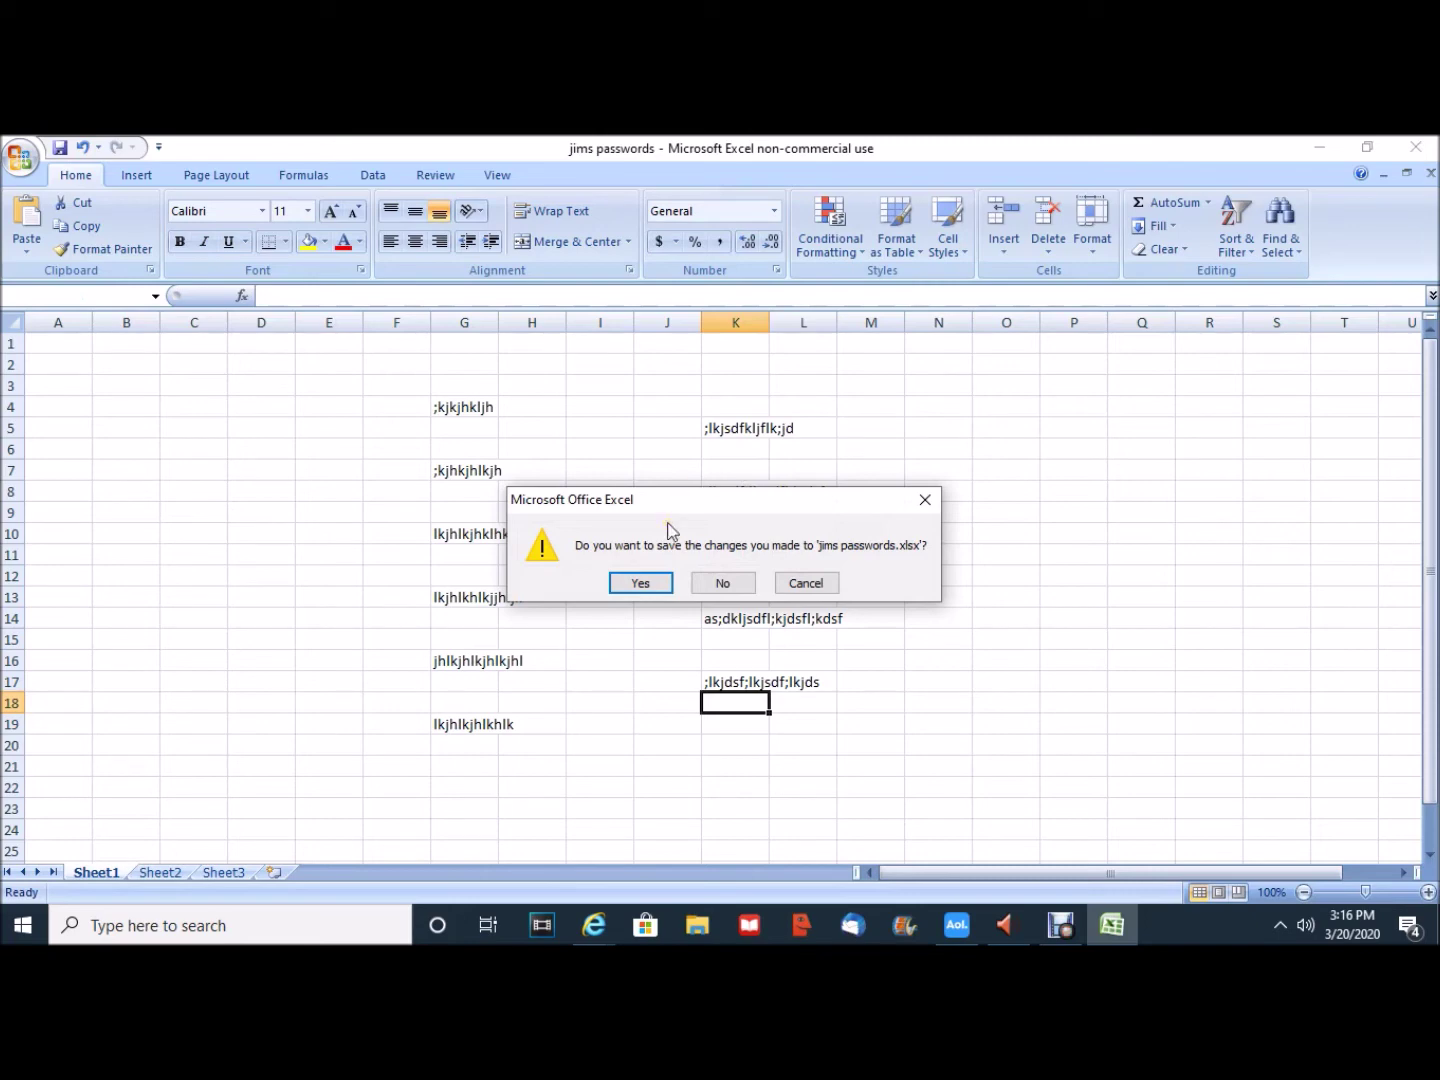
pyautogui.click(645, 588)
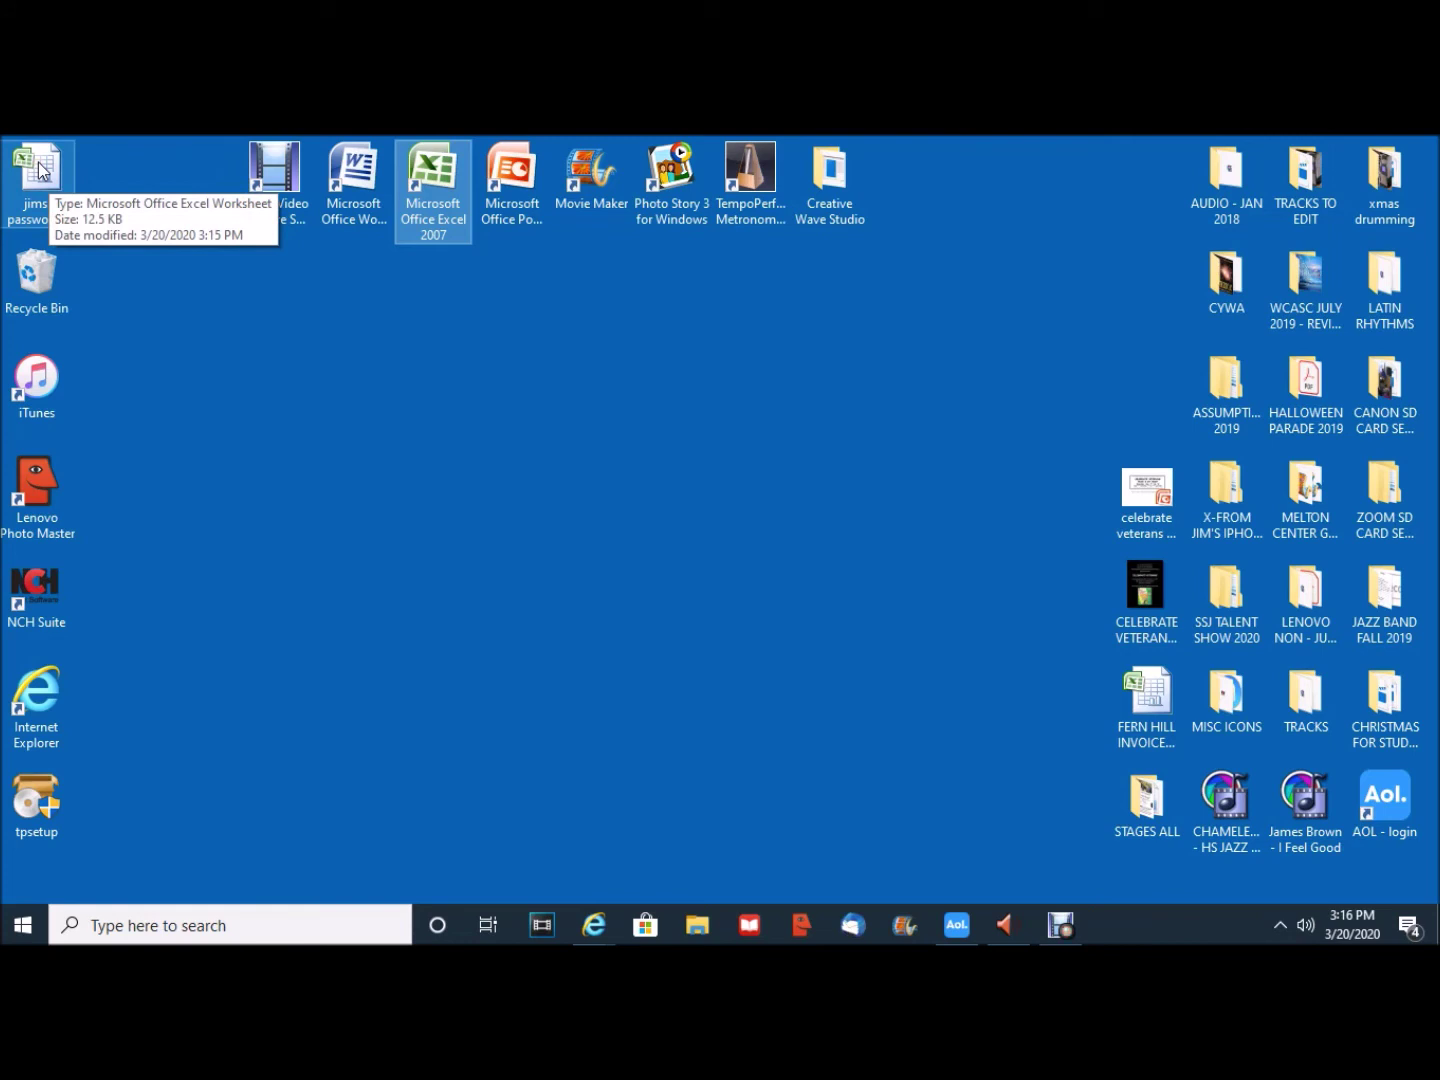
# Open the jims passwords desktop icon and supply its open password.
pyautogui.click(41, 170)
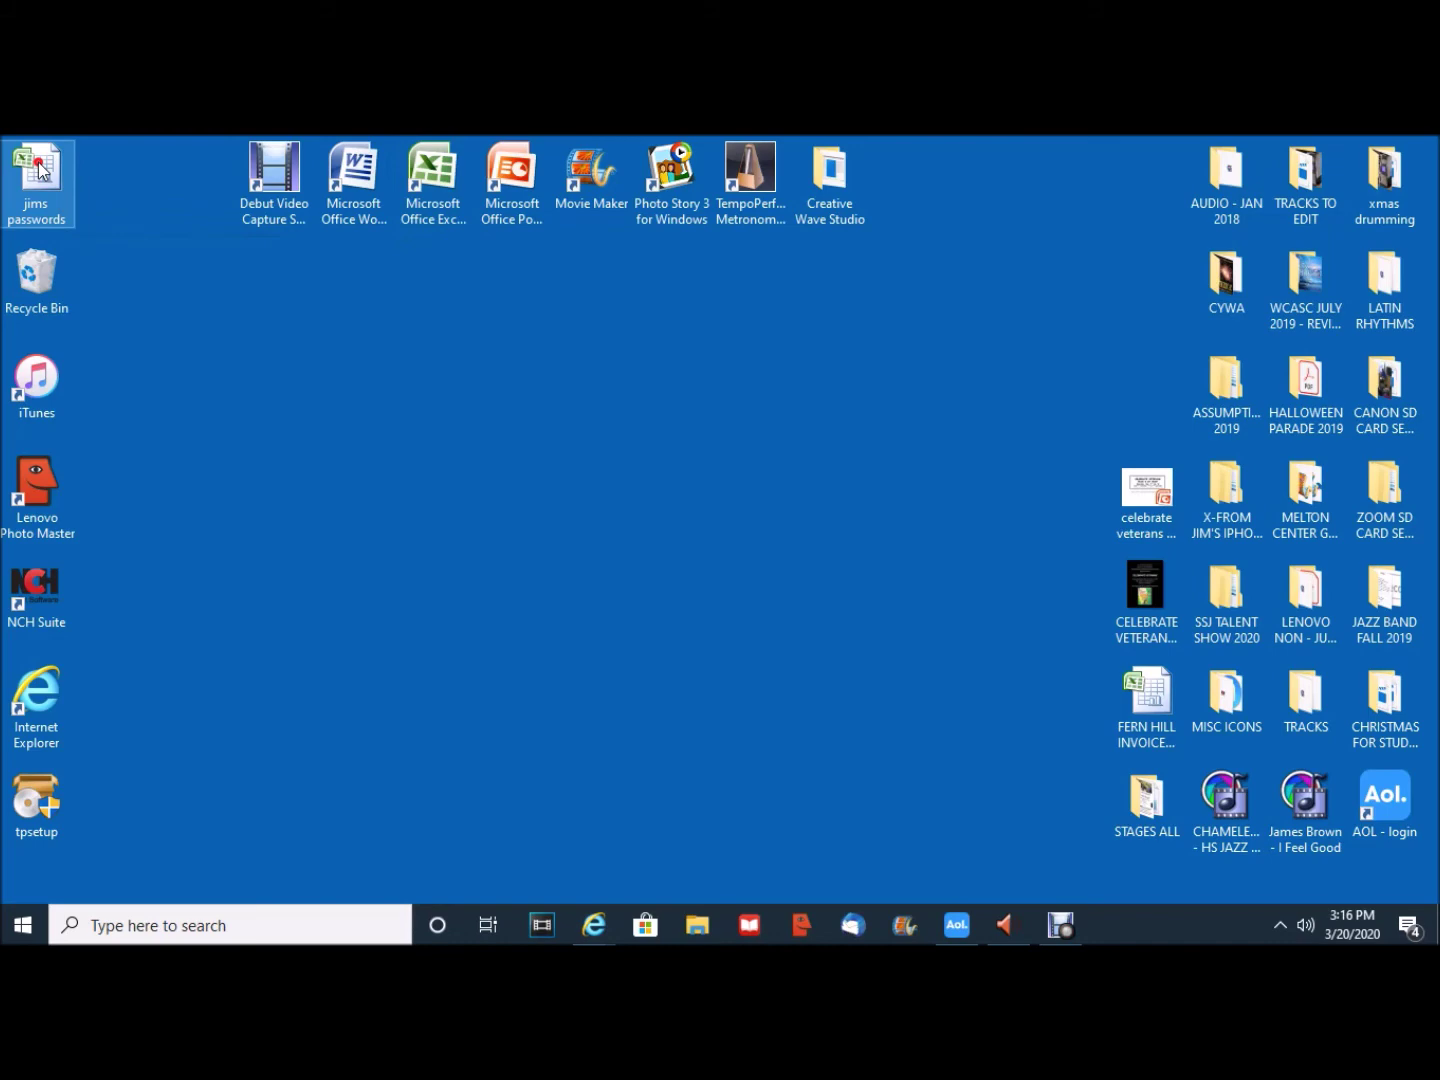
pyautogui.doubleClick(41, 170)
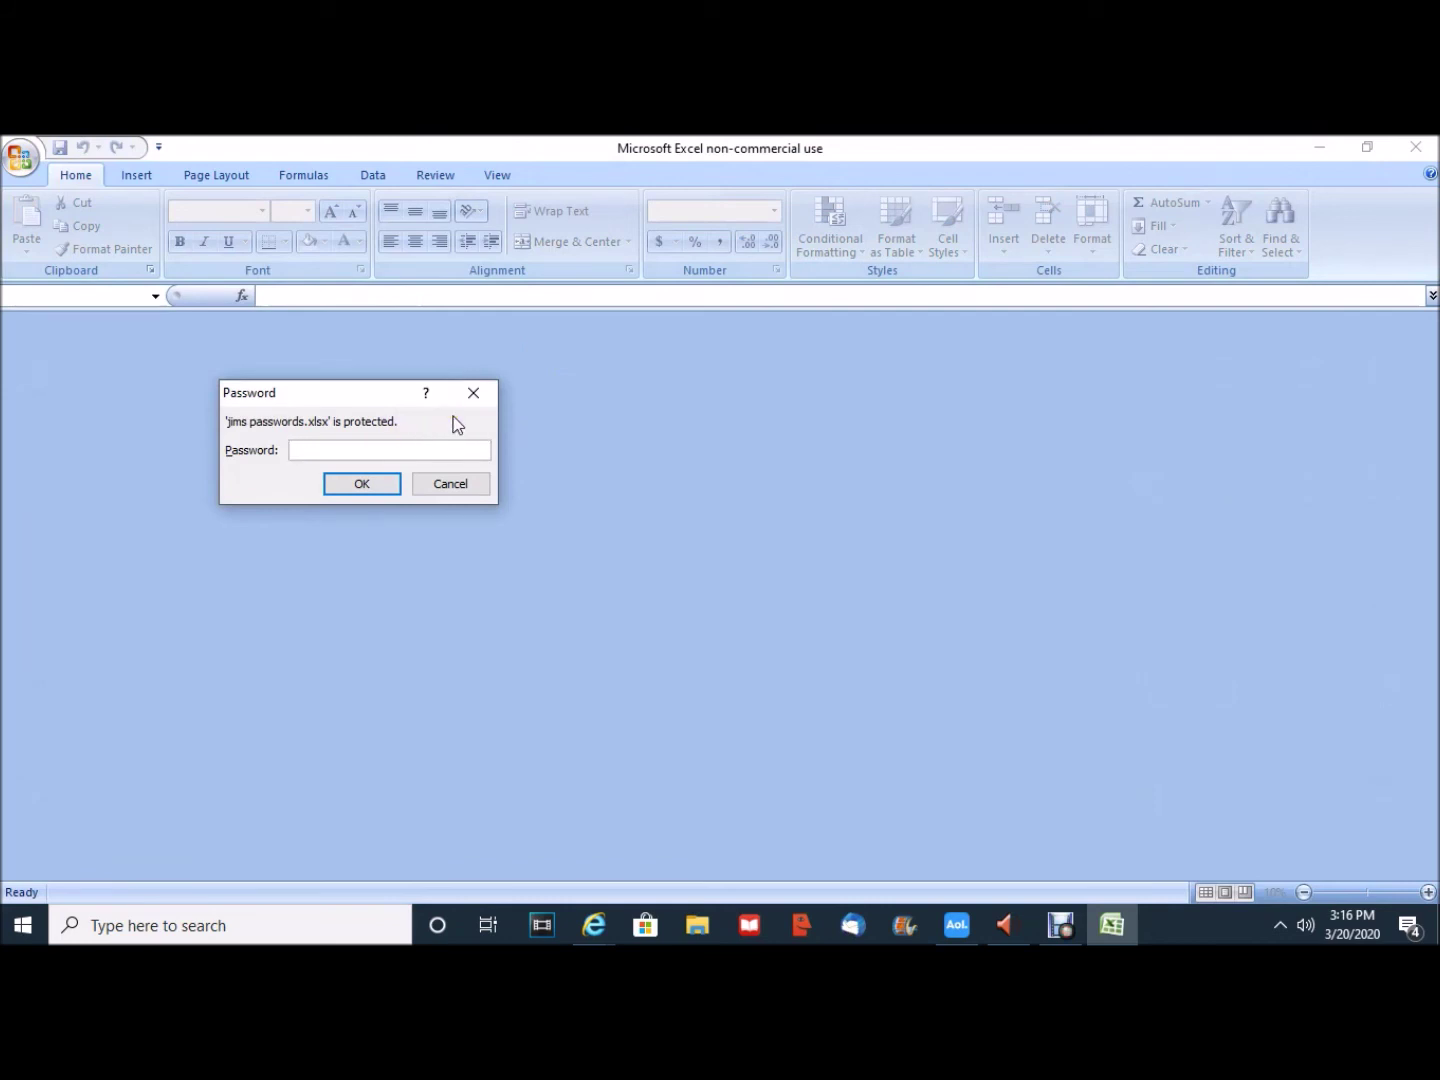
pyautogui.write('•••••••••')
pyautogui.click(376, 491)
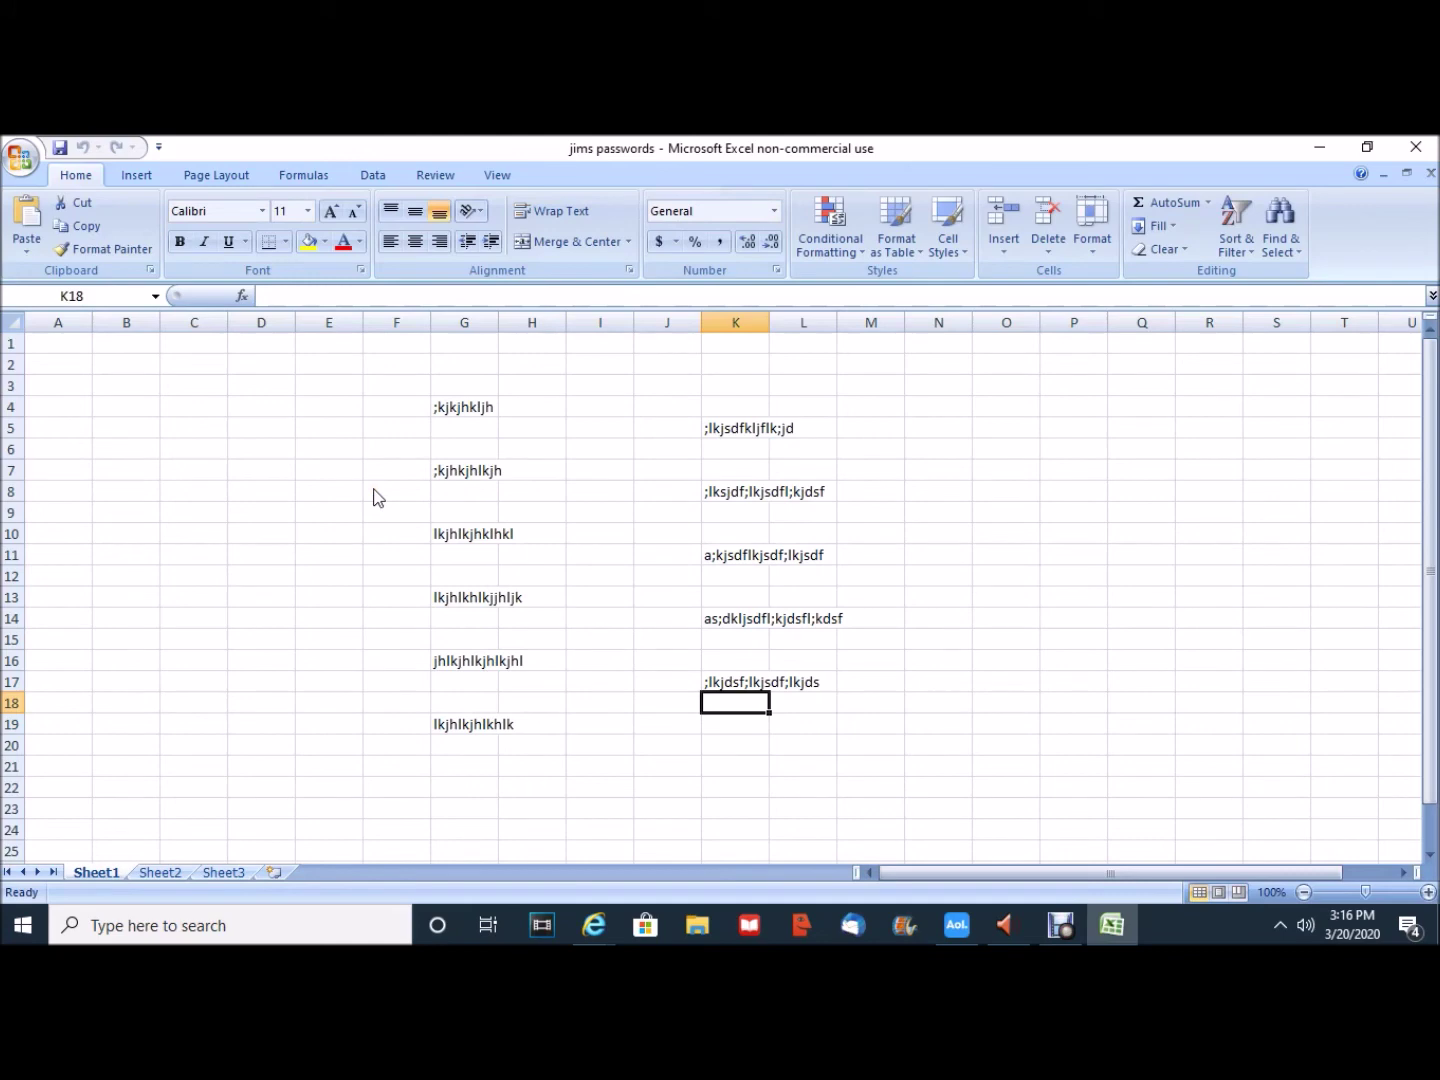
# Delete the contents of cells G4 and G10.
pyautogui.click(472, 409)
pyautogui.press('Delete')
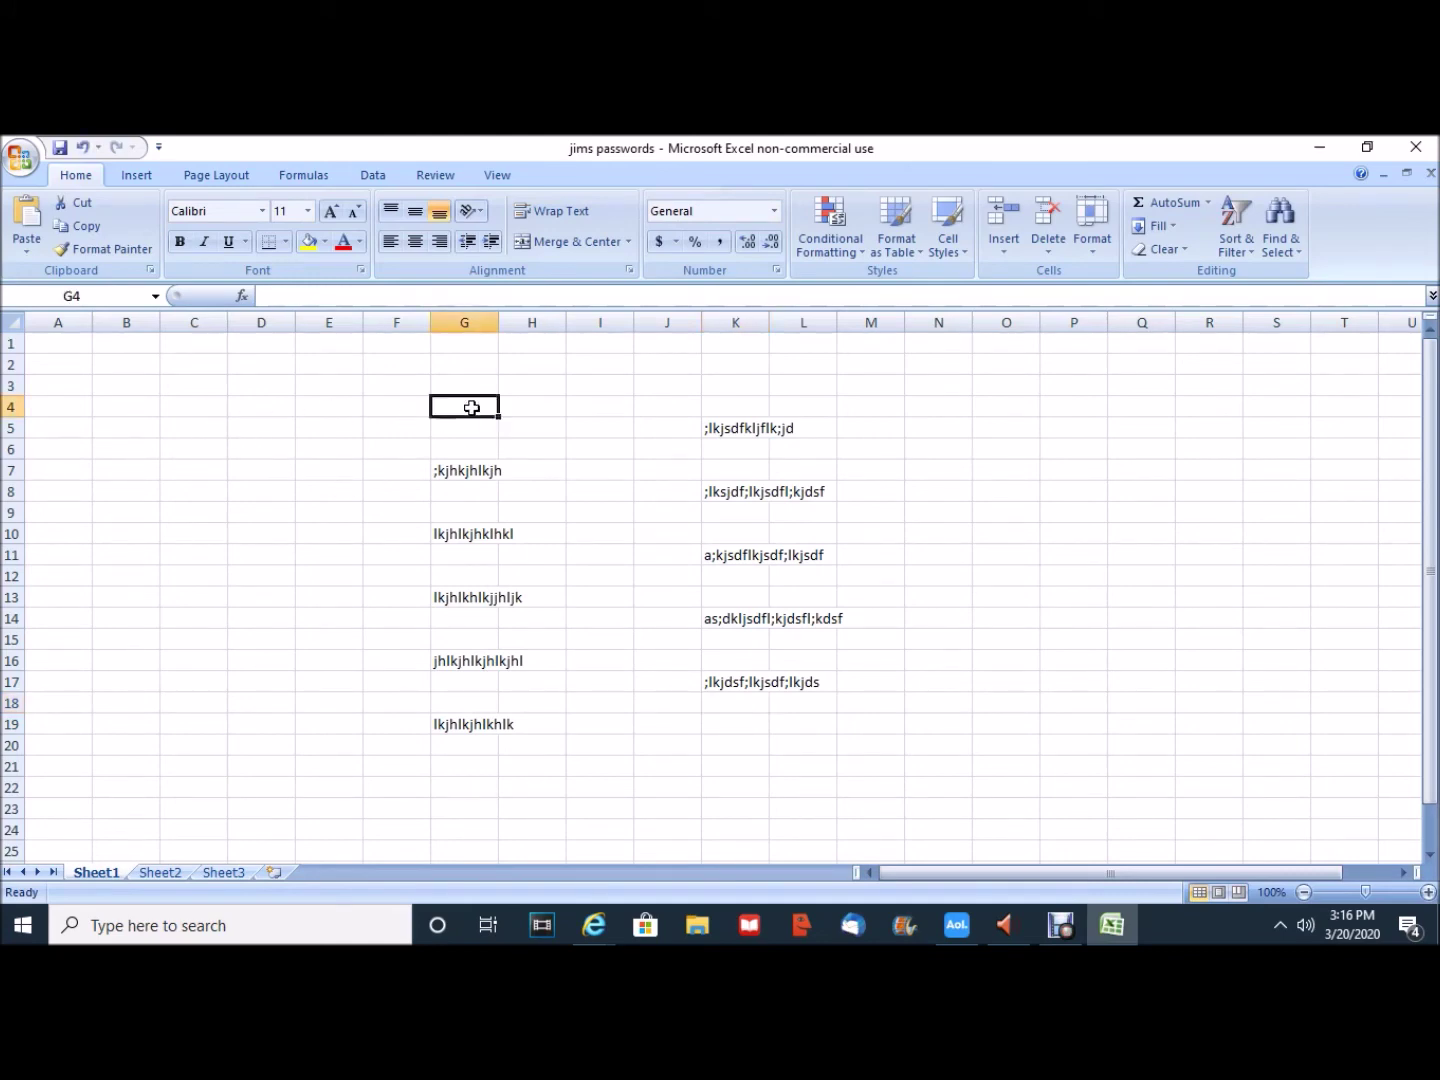
pyautogui.press('Down')
pyautogui.press('Down')
pyautogui.press('Down')
pyautogui.press('Down')
pyautogui.press('Down')
pyautogui.press('Down')
pyautogui.press('Delete')
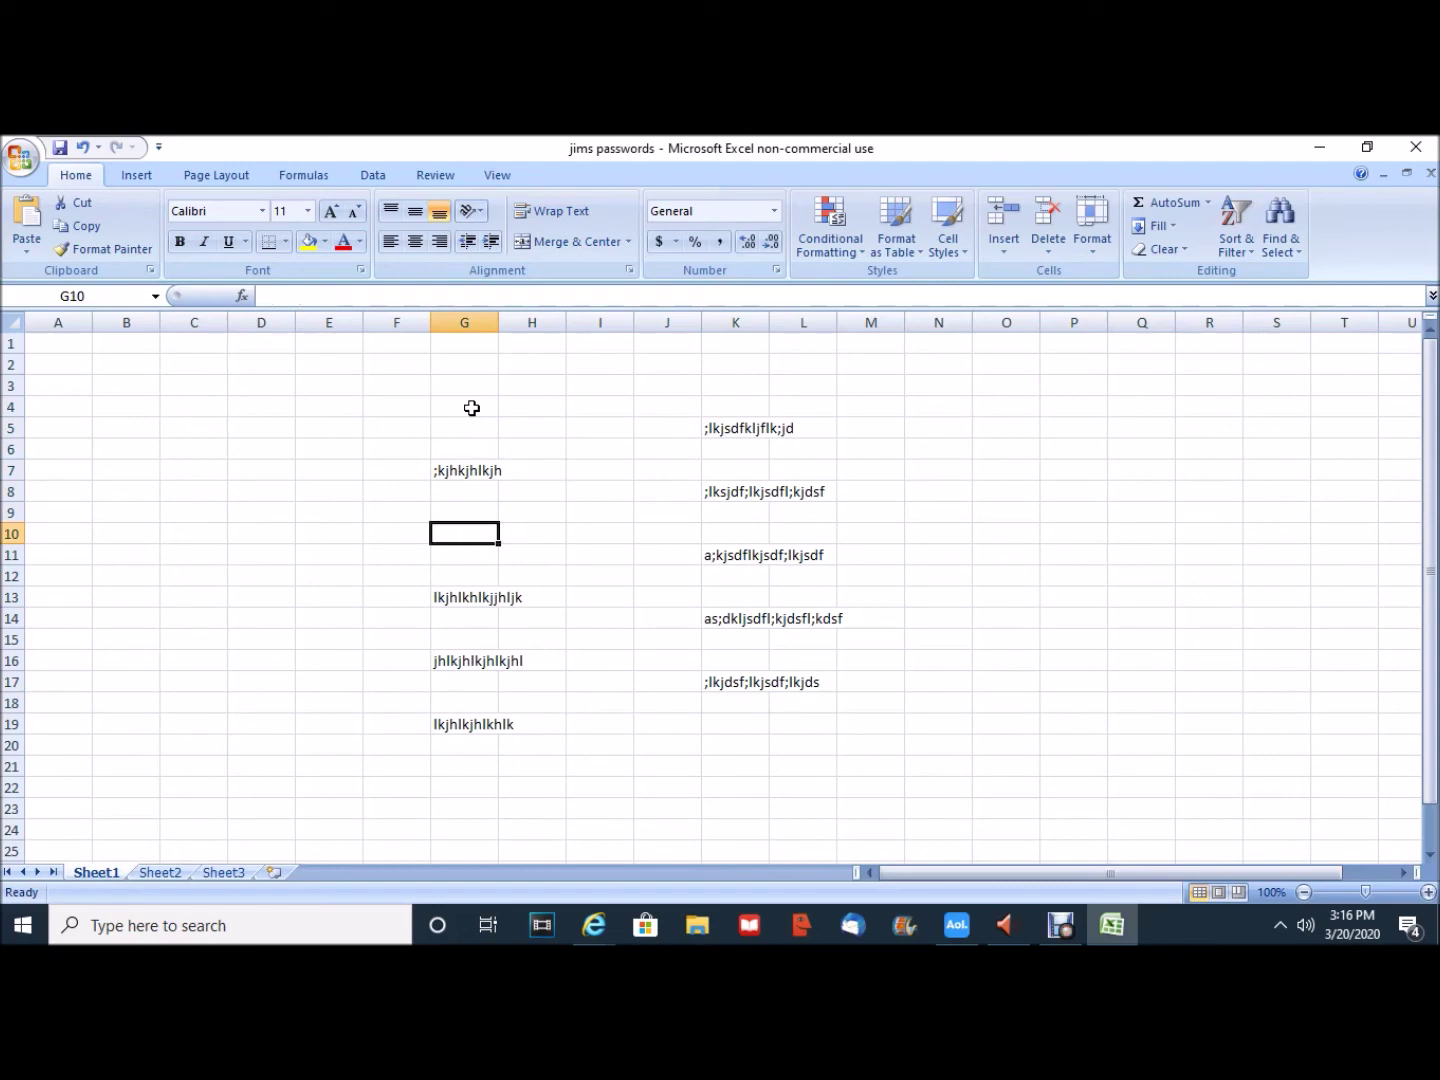
# Type random-letter strings into D10, D13, D17 and D21, then close the workbook.
pyautogui.press('Left')
pyautogui.press('Left')
pyautogui.press('Left')
pyautogui.write('kljsfkjdflkdf')
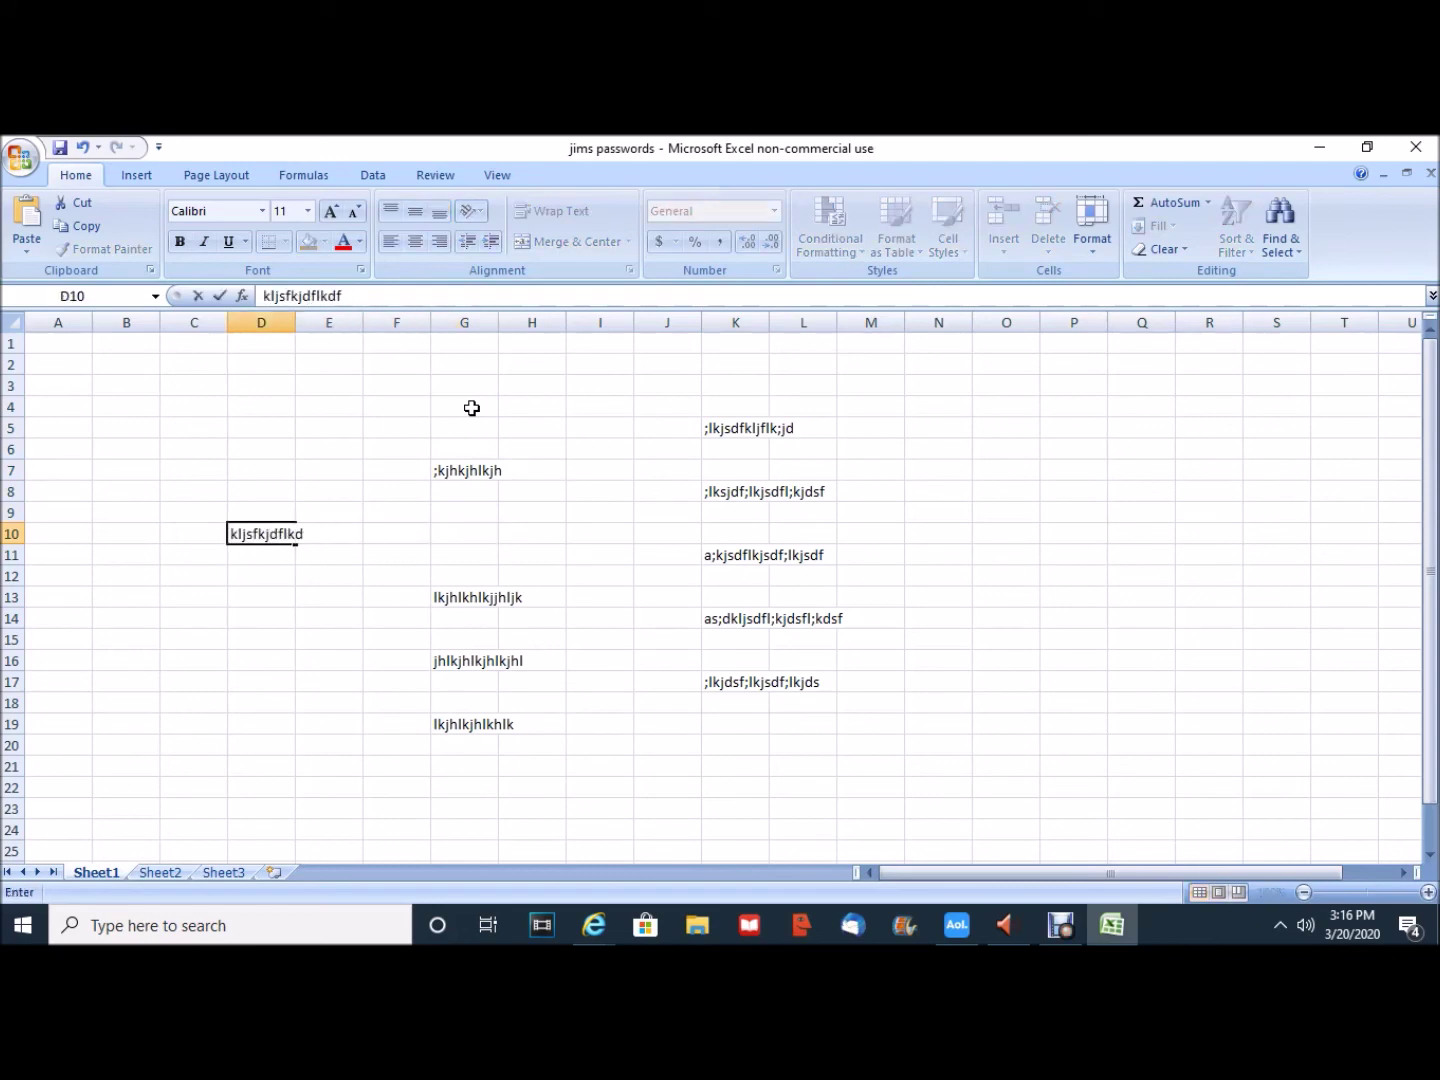
pyautogui.press('Return')
pyautogui.press('Down')
pyautogui.press('Down')
pyautogui.write('sdfkkjsflkjdsf')
pyautogui.press('Return')
pyautogui.press('Down')
pyautogui.press('Down')
pyautogui.press('Down')
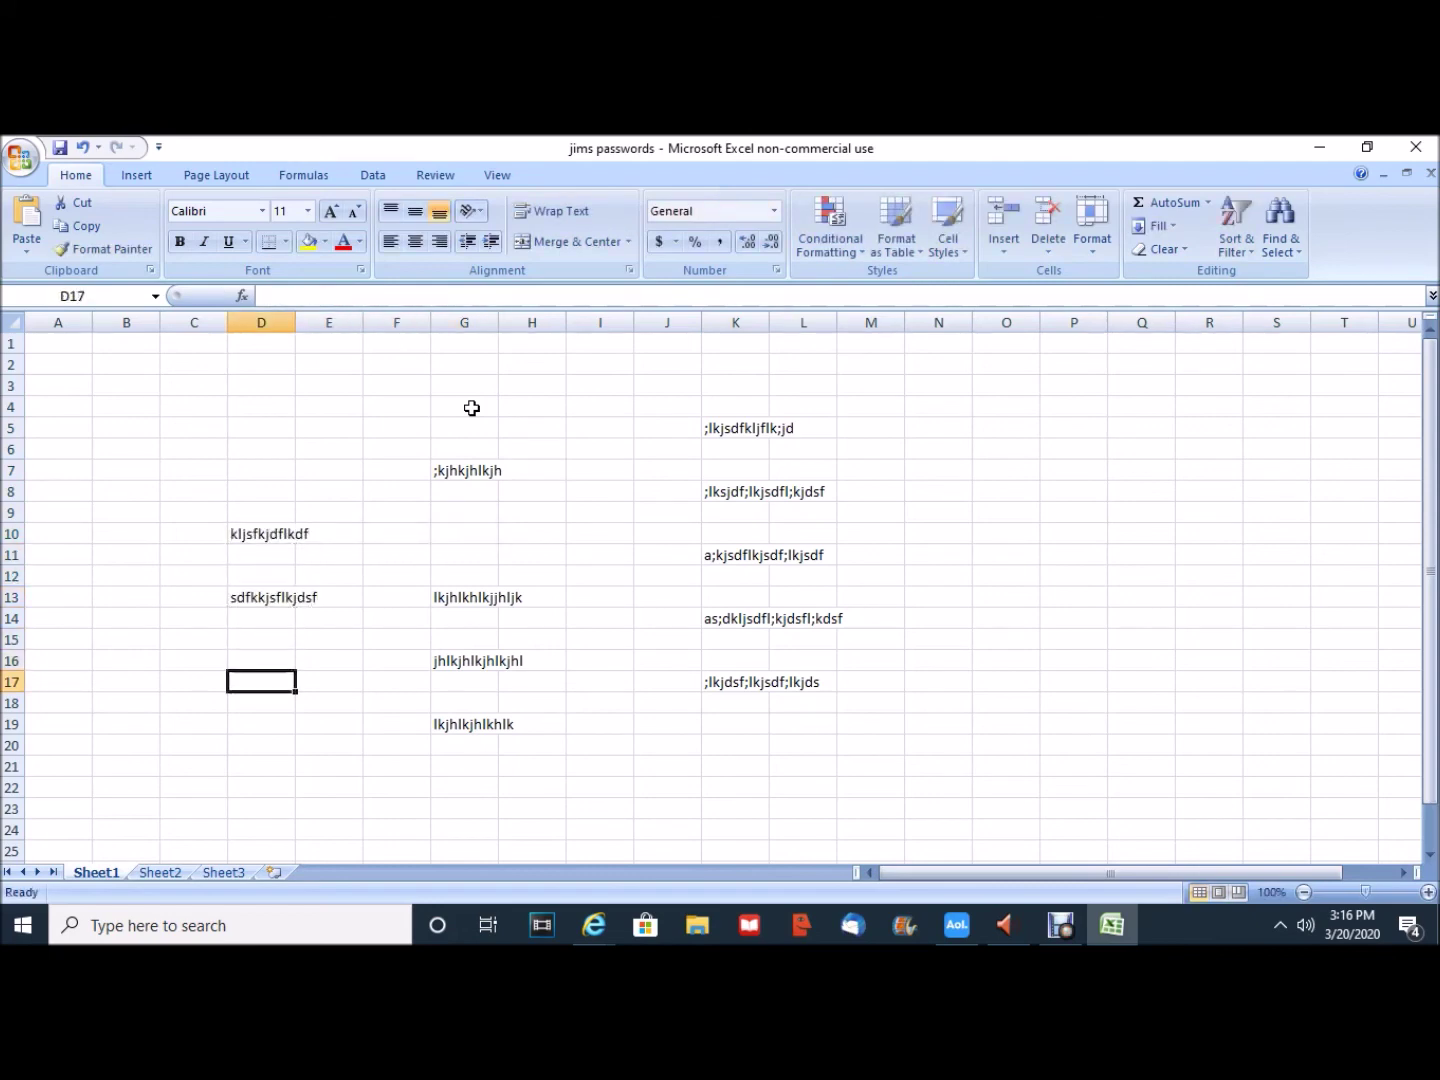
pyautogui.write(';lkkjdsflkkjdsflkdf')
pyautogui.press('Return')
pyautogui.press('Down')
pyautogui.press('Down')
pyautogui.press('Down')
pyautogui.write(';kjdf;lkjdsf;kljsdf;l')
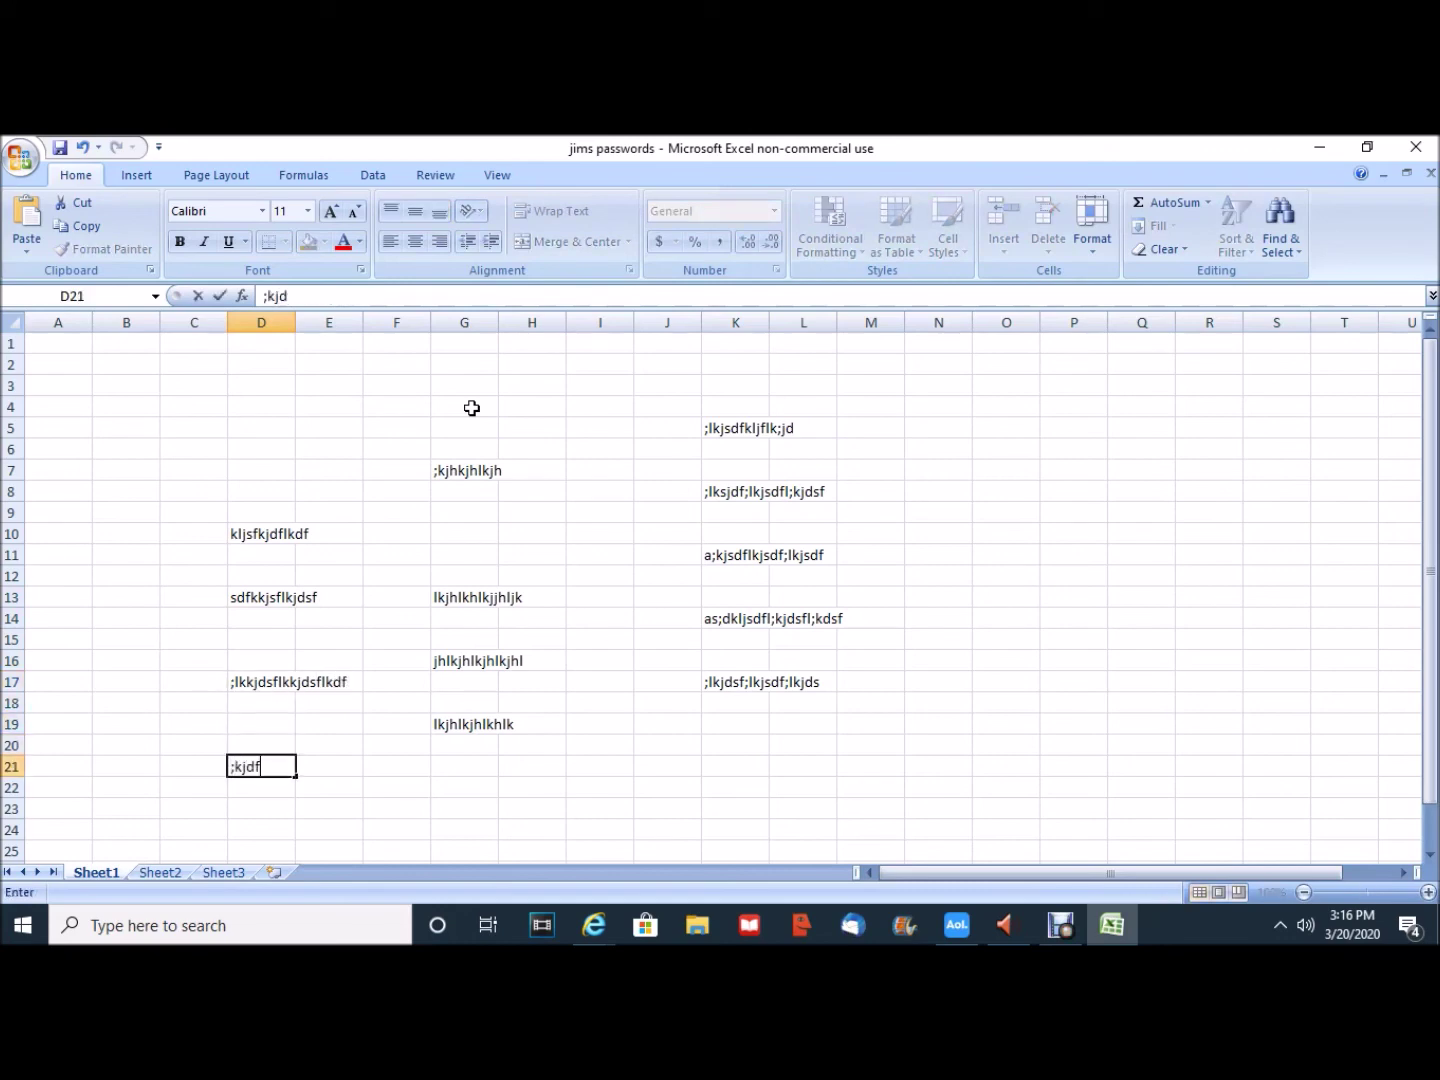
pyautogui.press('Return')
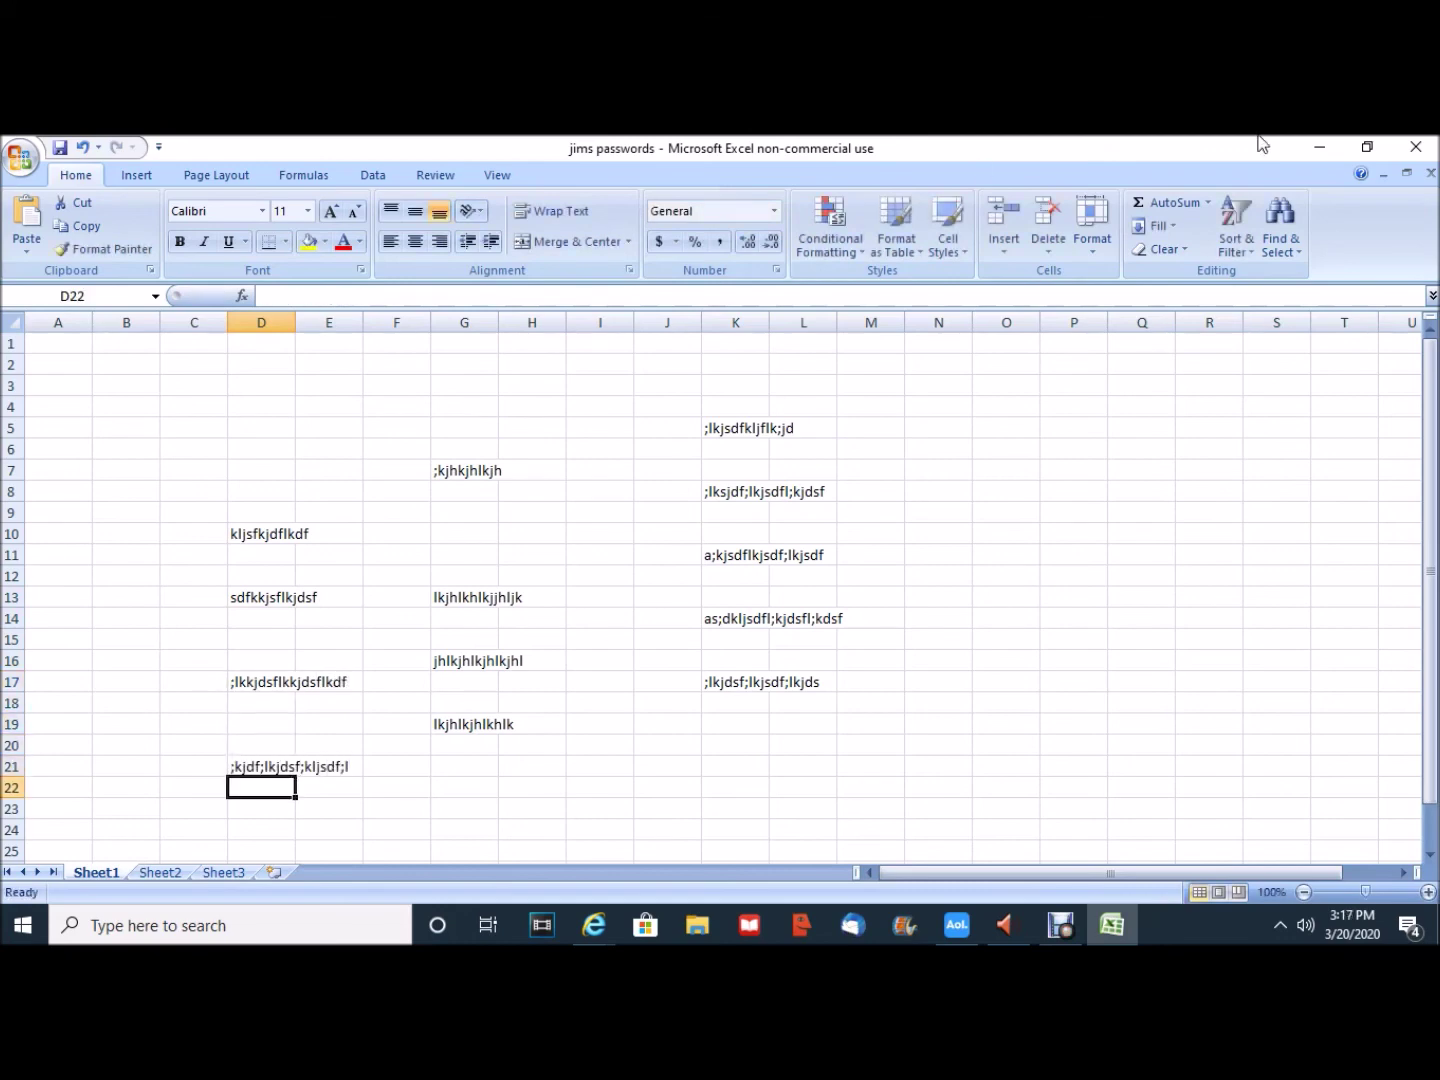
pyautogui.click(1417, 151)
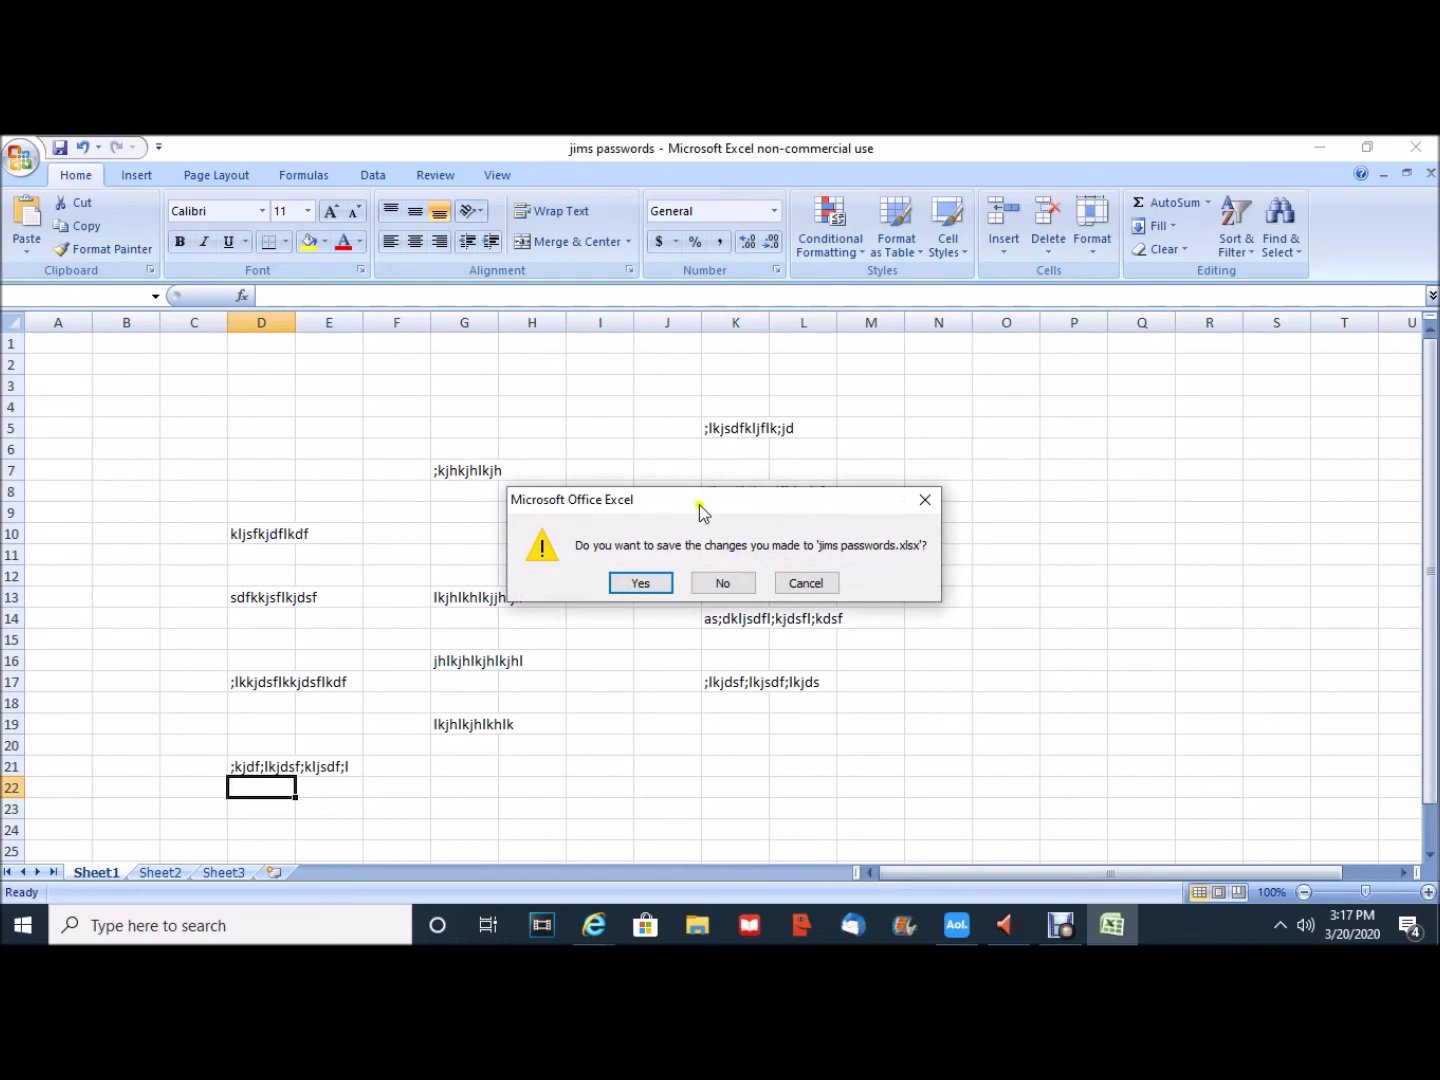
# Save changes on closing, then reopen 'jims passwords' from the desktop by entering its open password.
pyautogui.click(642, 586)
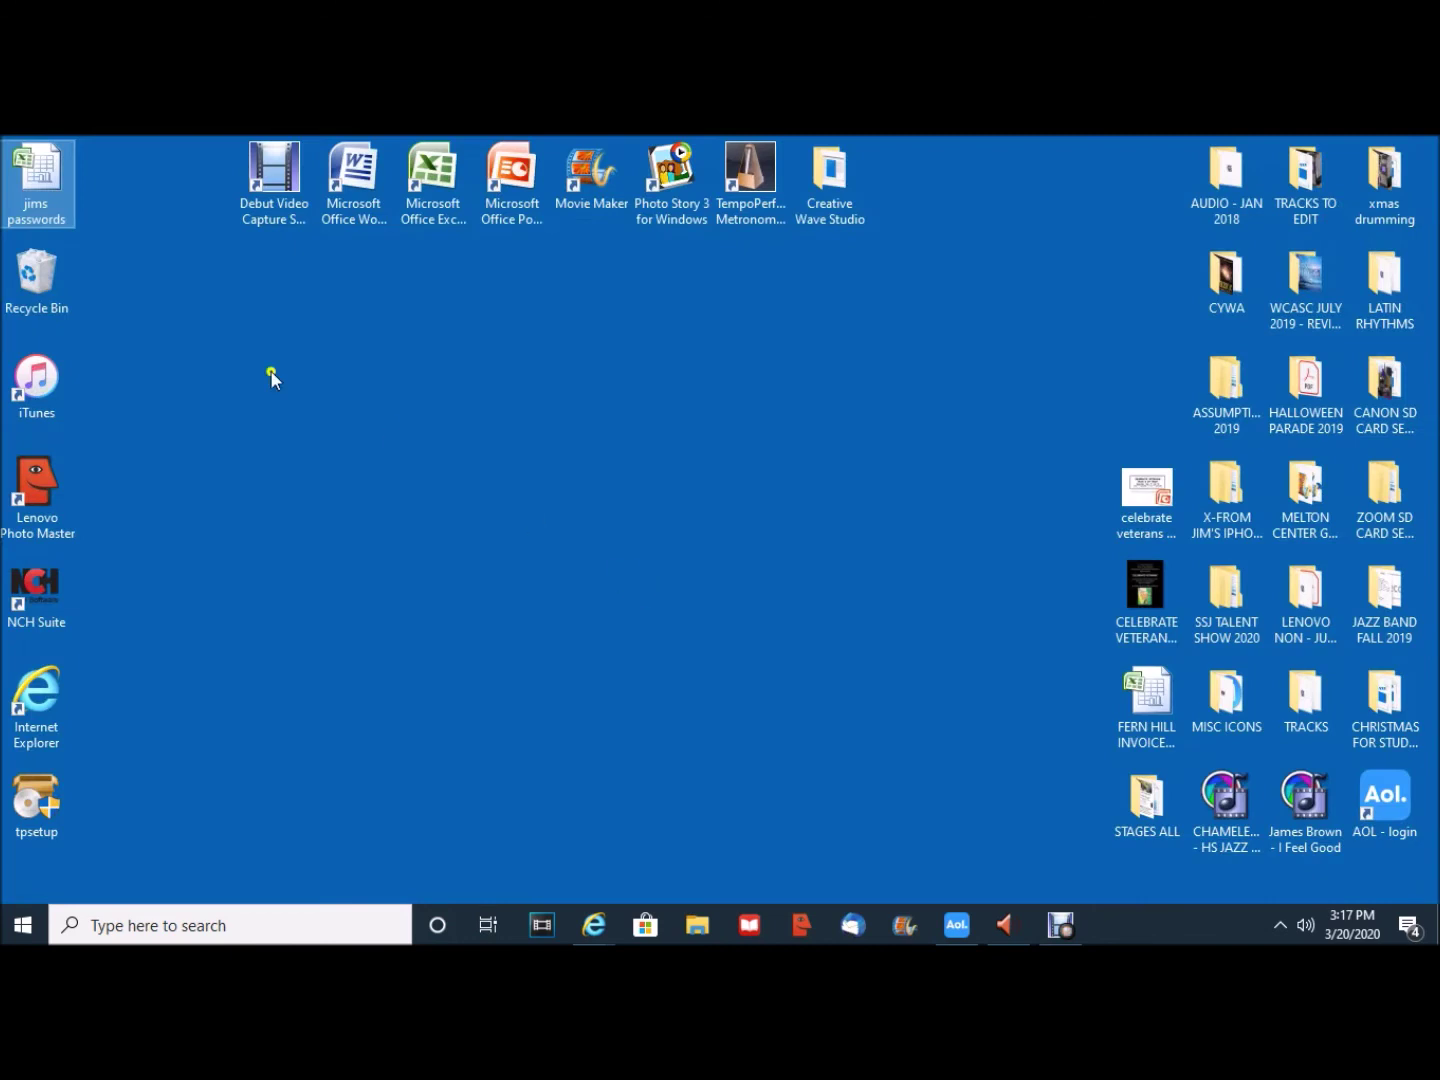
pyautogui.click(51, 176)
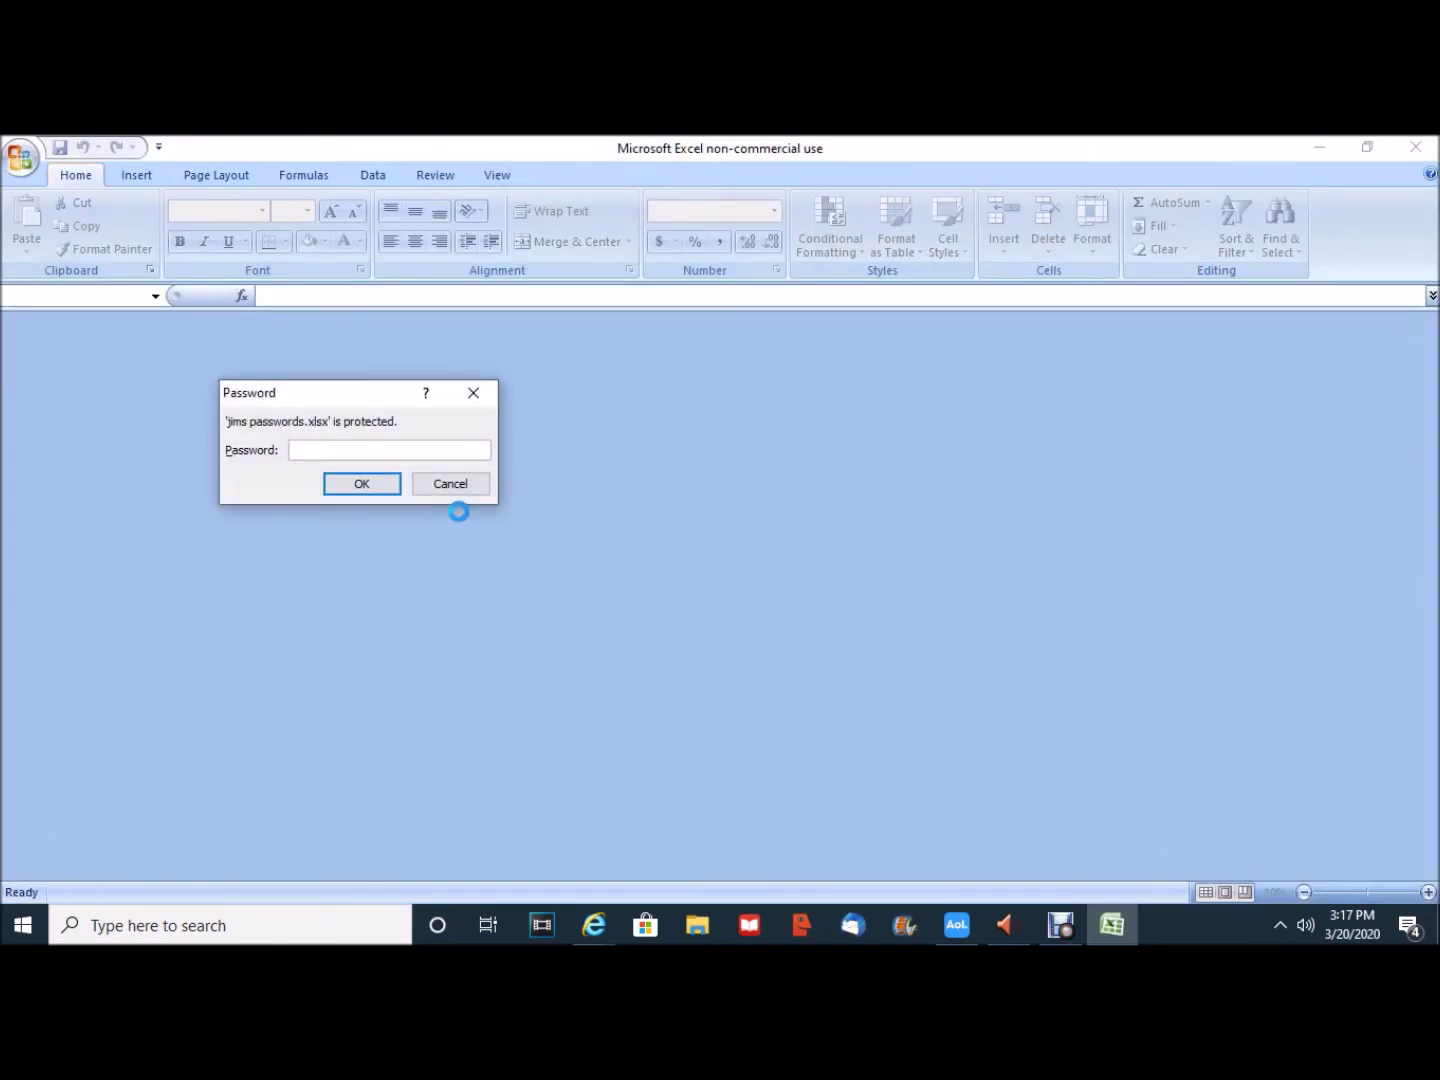
pyautogui.write('•••••••••')
pyautogui.click(366, 481)
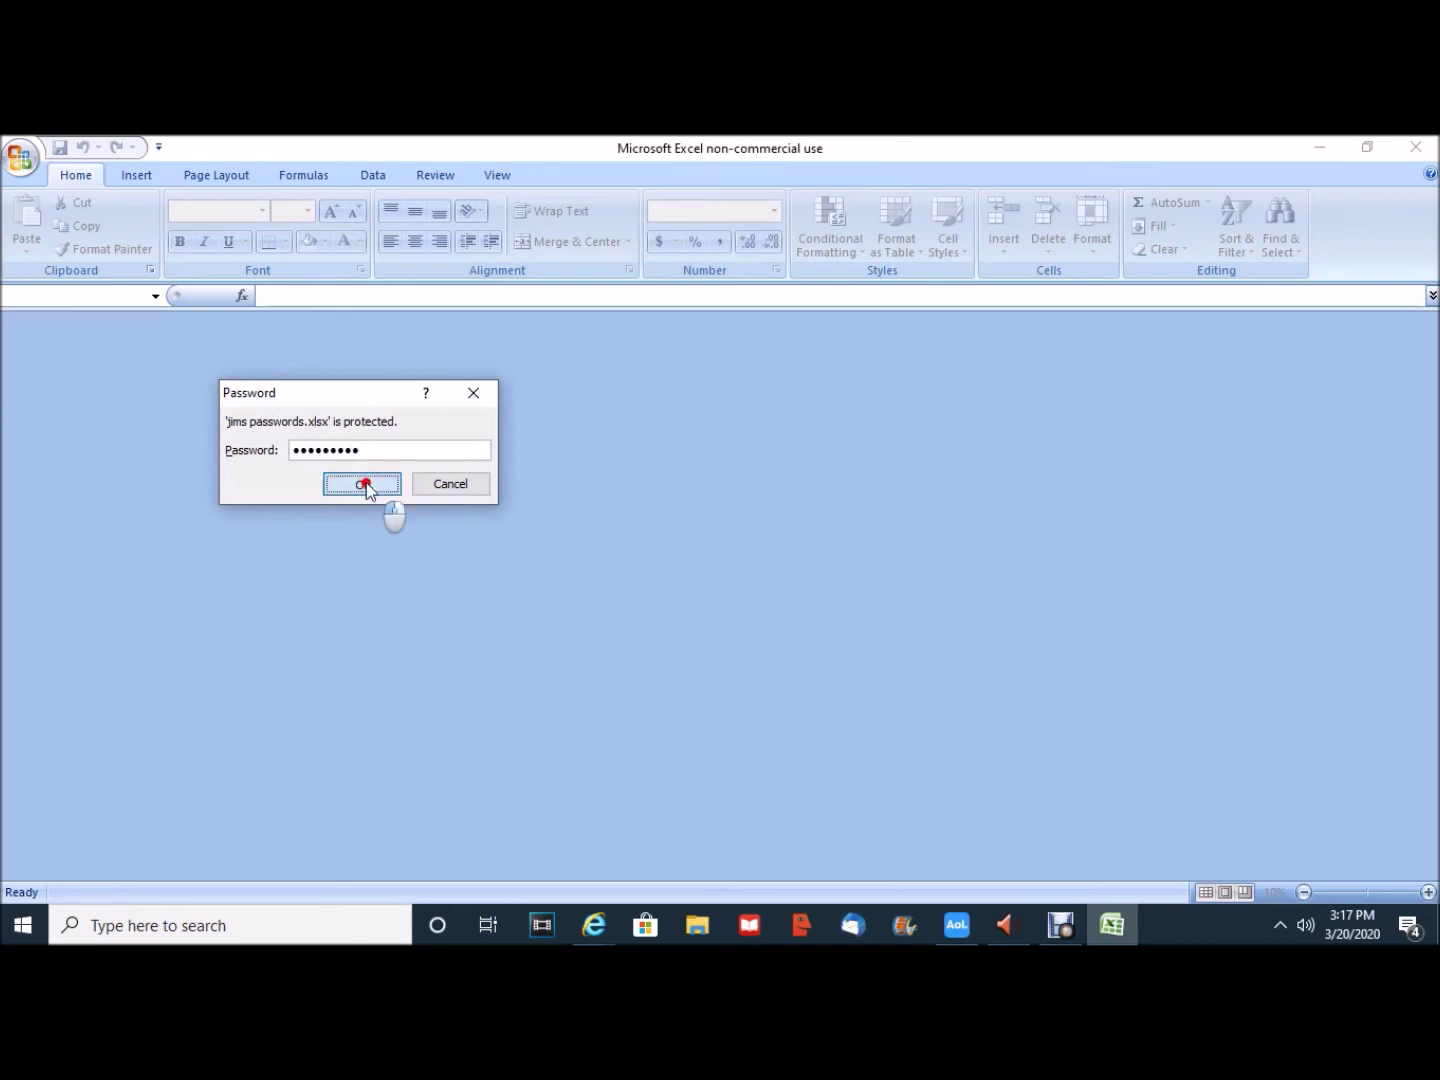